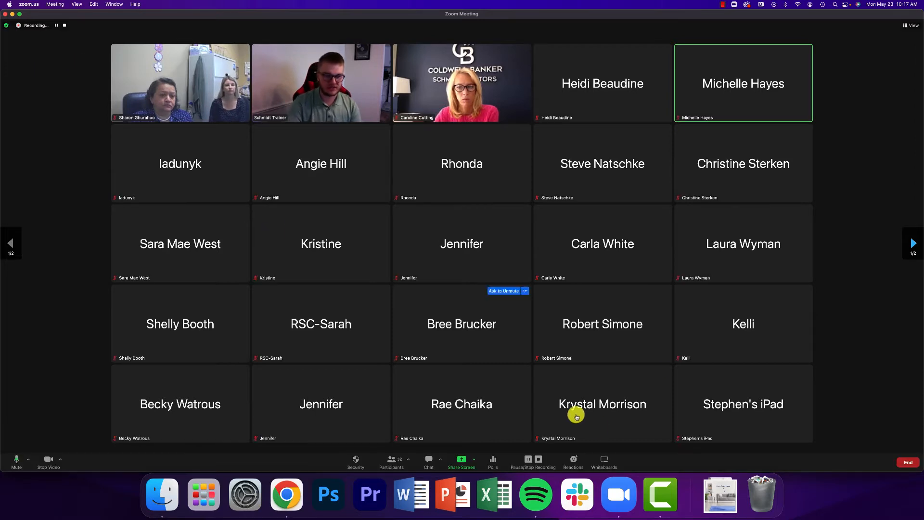
Open Zoom's share-screen picker with Desktop 1 selected for sharing
{"action": "left_click", "coordinate": [461, 461]}
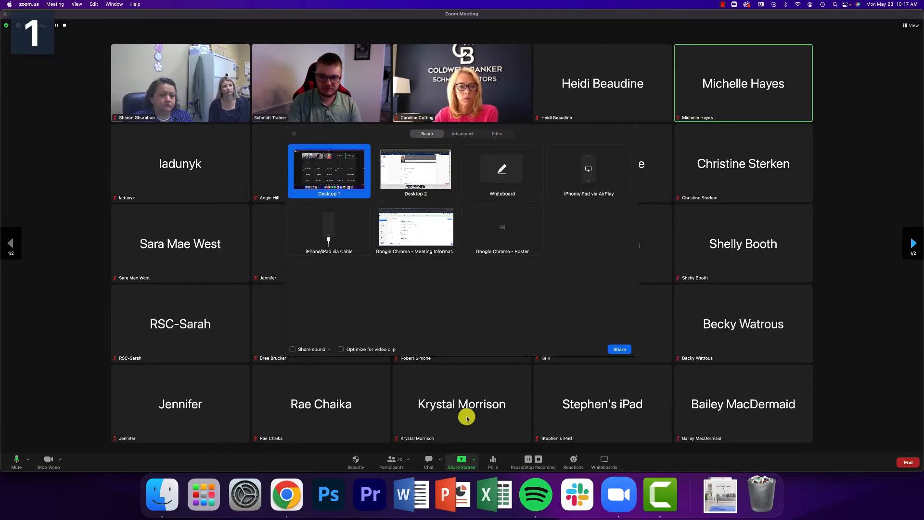
Share Desktop 1 and stretch the agent profile browser window to fill the screen
{"action": "left_click", "coordinate": [619, 349]}
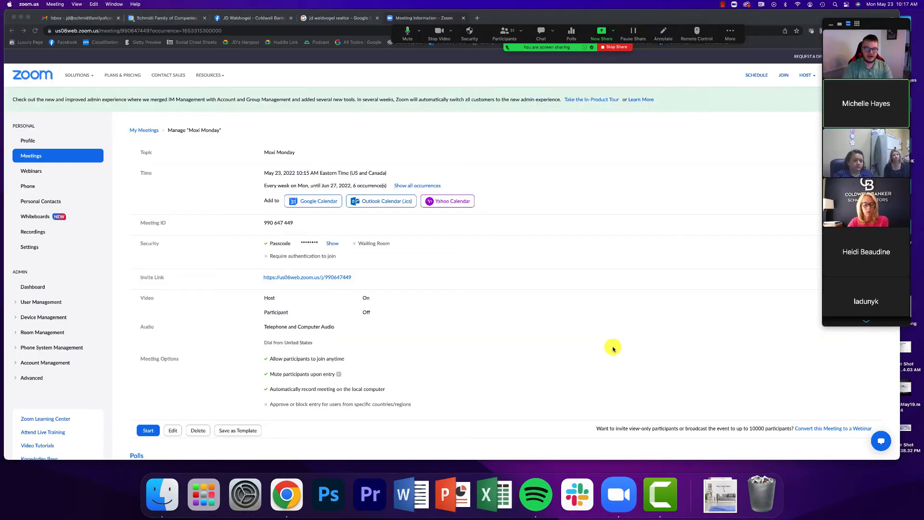
{"action": "left_click_drag", "start_coordinate": [0, 36], "coordinate": [341, 4]}
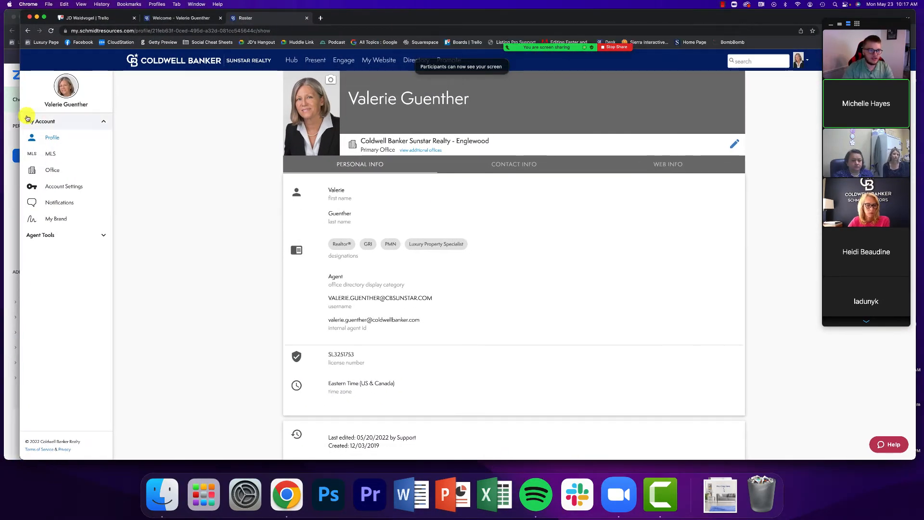
{"action": "left_click_drag", "start_coordinate": [3, 111], "coordinate": [0, 111]}
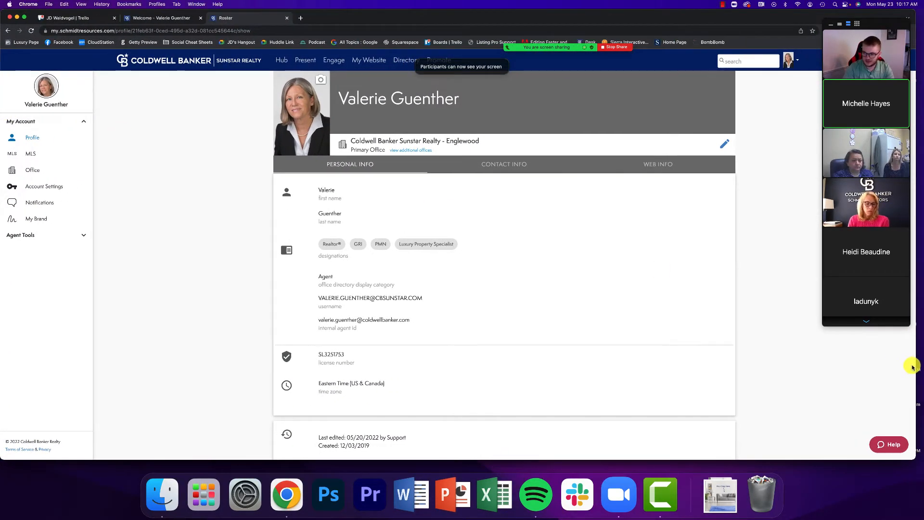
{"action": "left_click_drag", "start_coordinate": [916, 363], "coordinate": [920, 360]}
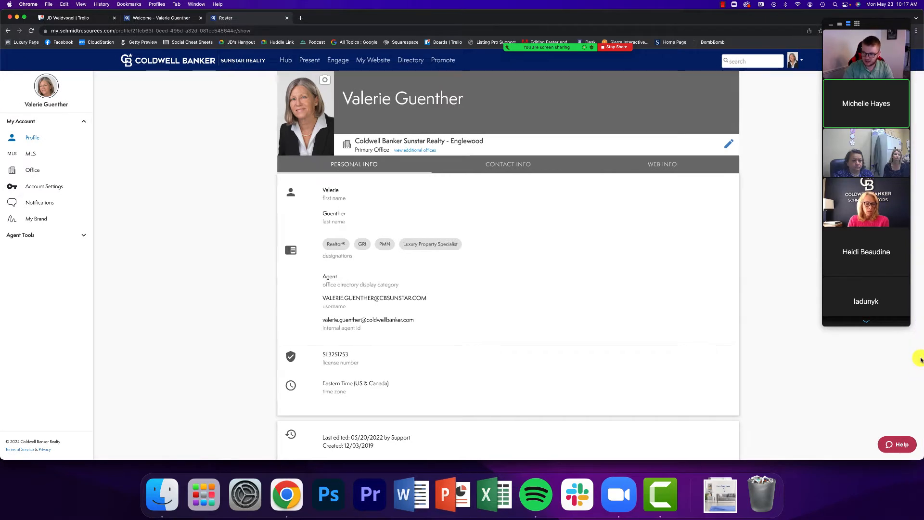
Minimize Zoom's video panel and go to the Schmidt Real Estate Hub page
{"action": "left_click", "coordinate": [831, 24]}
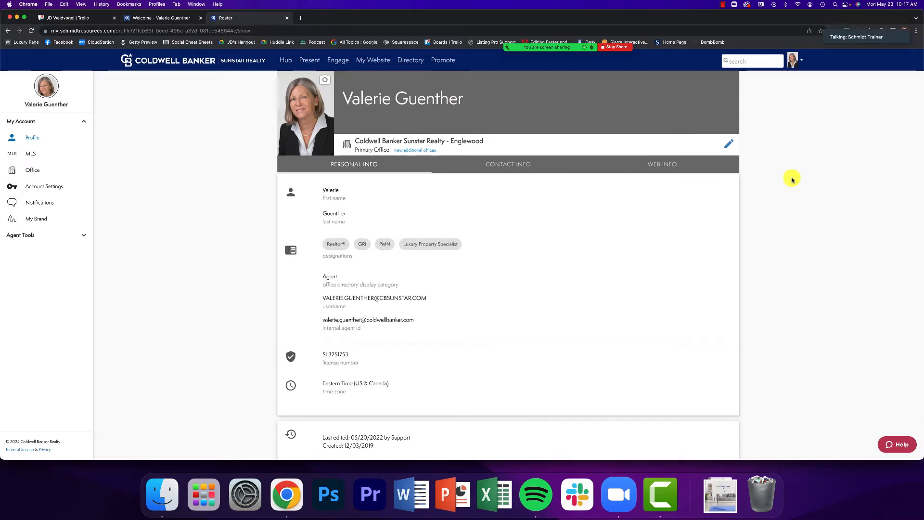
{"action": "scroll", "coordinate": [480, 95], "scroll_direction": "down", "scroll_amount": 2}
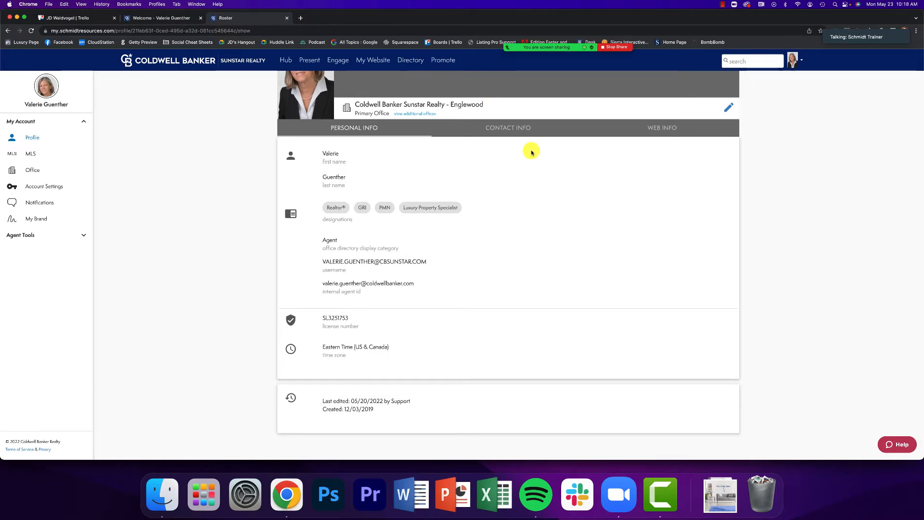
{"action": "scroll", "coordinate": [531, 153], "scroll_direction": "up", "scroll_amount": 2}
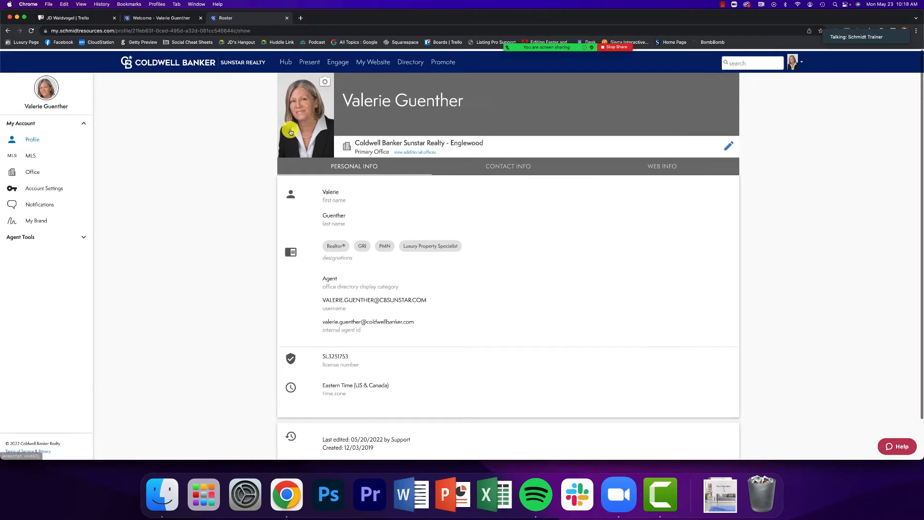
{"action": "left_click", "coordinate": [287, 62]}
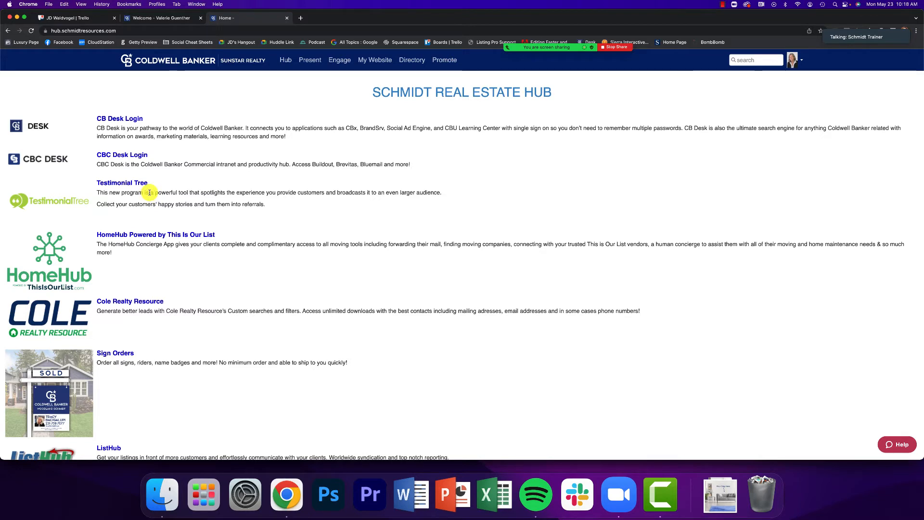
Launch Testimonial Tree from the hub and view Testimonials > Manage Testimonials
{"action": "left_click", "coordinate": [126, 185]}
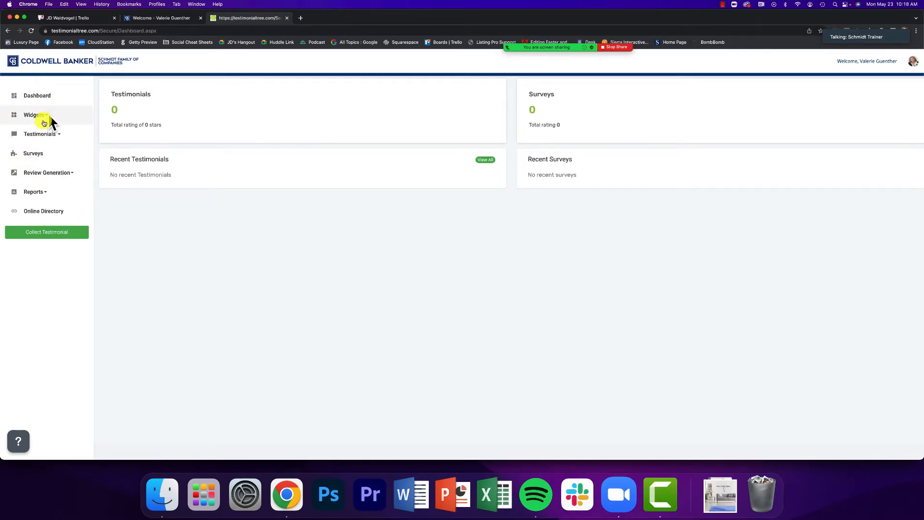
{"action": "left_click", "coordinate": [35, 135]}
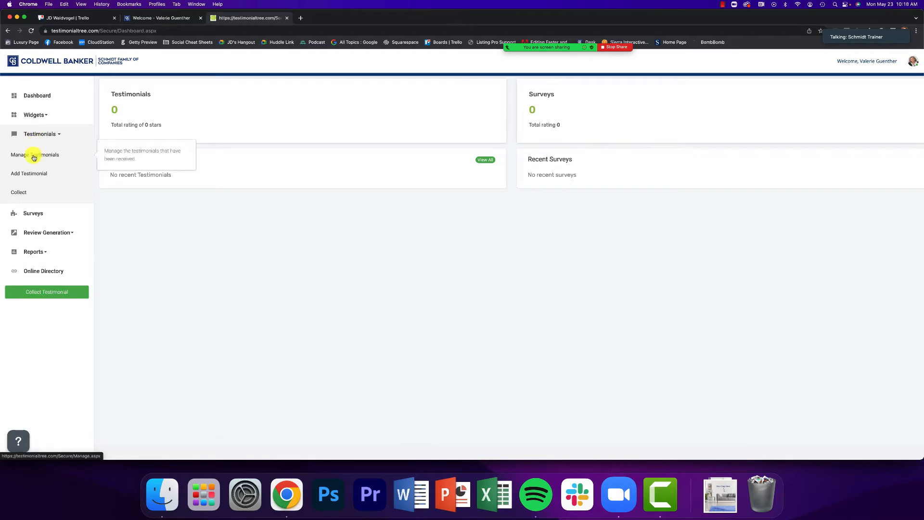
{"action": "left_click", "coordinate": [34, 156]}
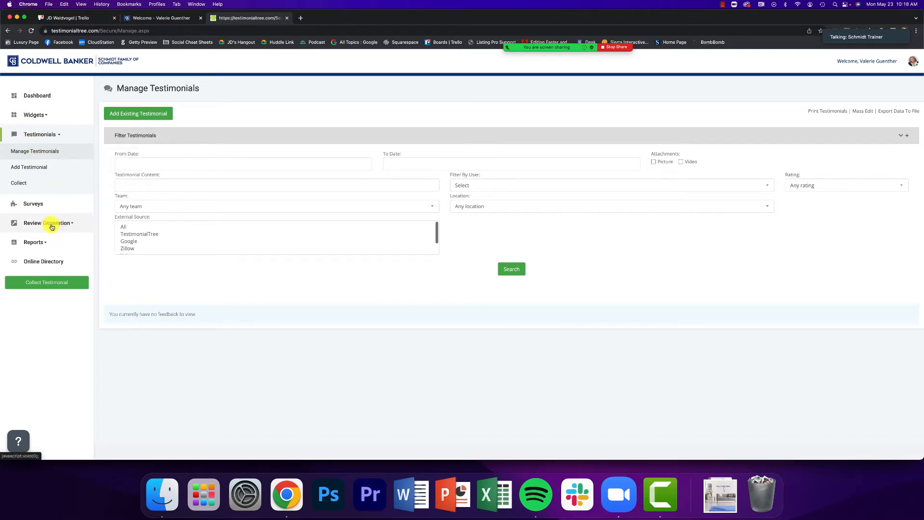
Open Review Generation > Manage, where Google and Facebook are enabled
{"action": "left_click", "coordinate": [36, 223]}
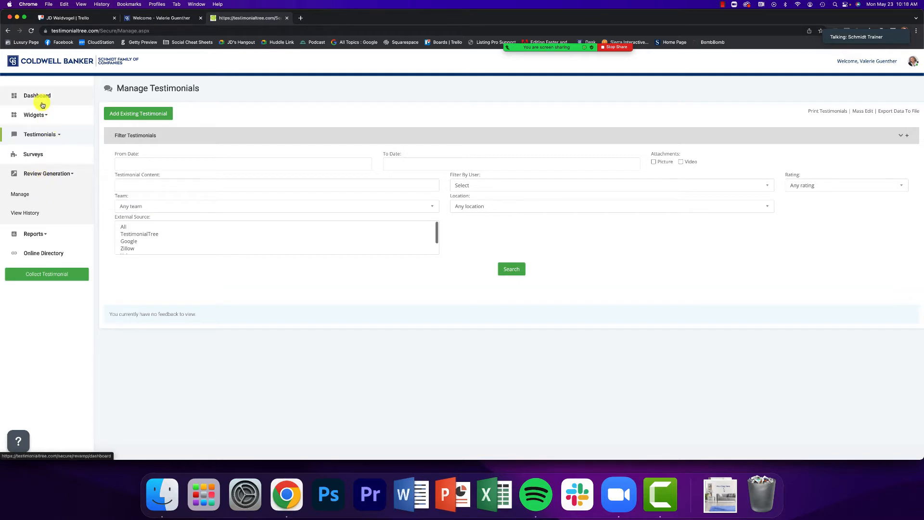
{"action": "left_click", "coordinate": [19, 198]}
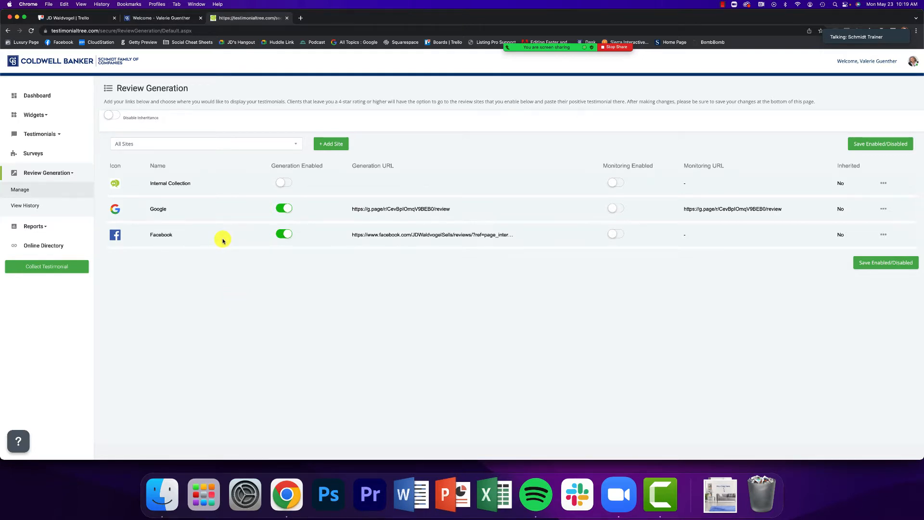
{"action": "key", "text": "ctrl+Up"}
In Gmail, open the testimonial request email and follow Give a Testimonial to the Excellent-rated form
{"action": "left_click", "coordinate": [256, 180]}
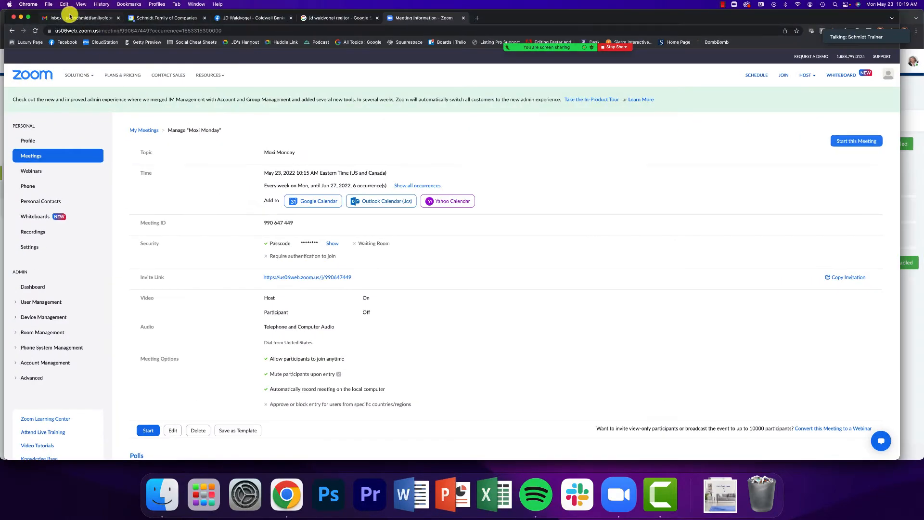
{"action": "left_click", "coordinate": [69, 18]}
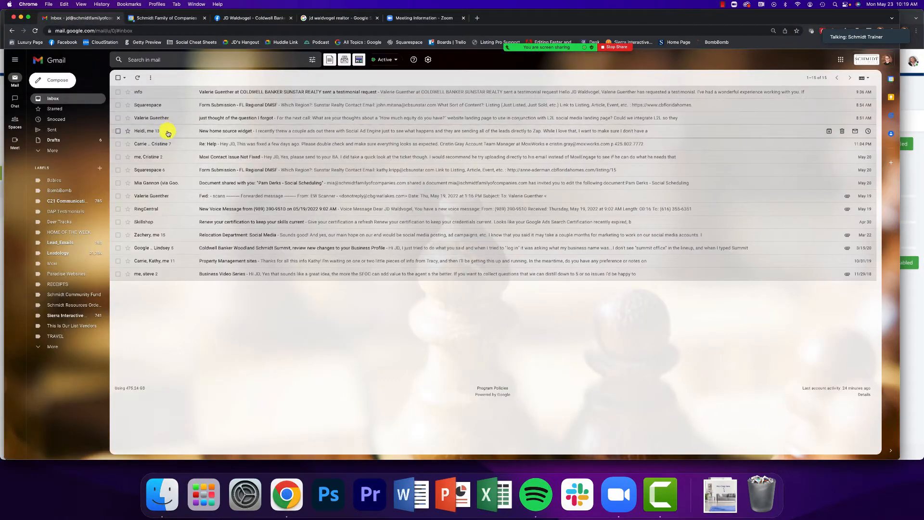
{"action": "left_click", "coordinate": [171, 92]}
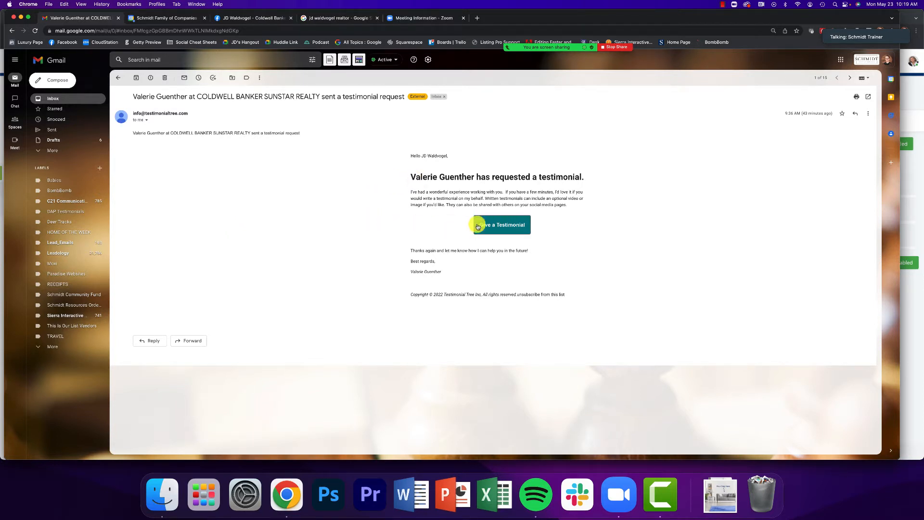
{"action": "left_click", "coordinate": [508, 227]}
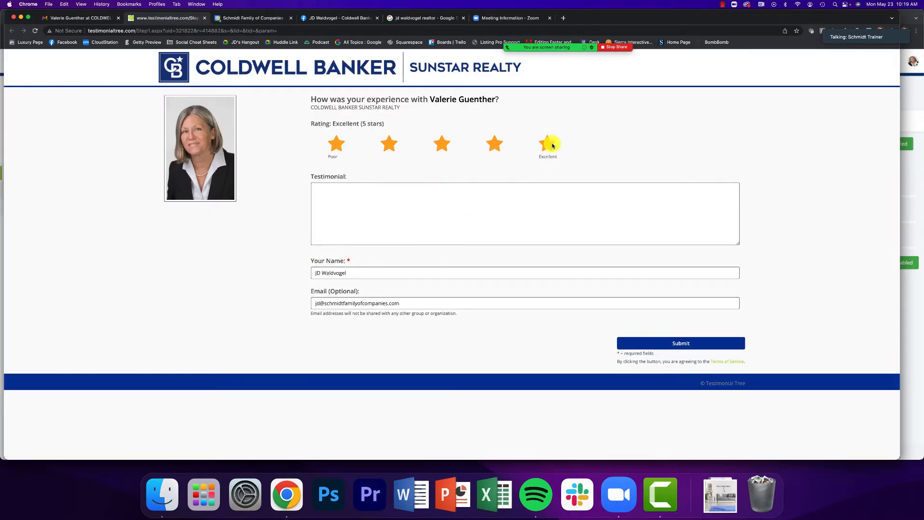
Write a testimonial praising the agent as responsive and wonderful to work with, and submit it
{"action": "left_click", "coordinate": [448, 196]}
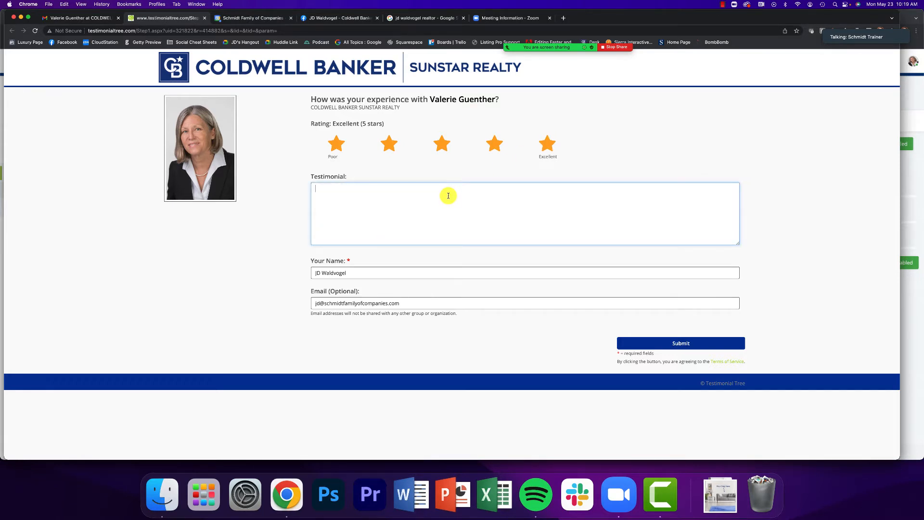
{"action": "type", "text": "Working with "}
{"action": "type", "text": "Vael"}
{"action": "type", "text": "erie was gr"}
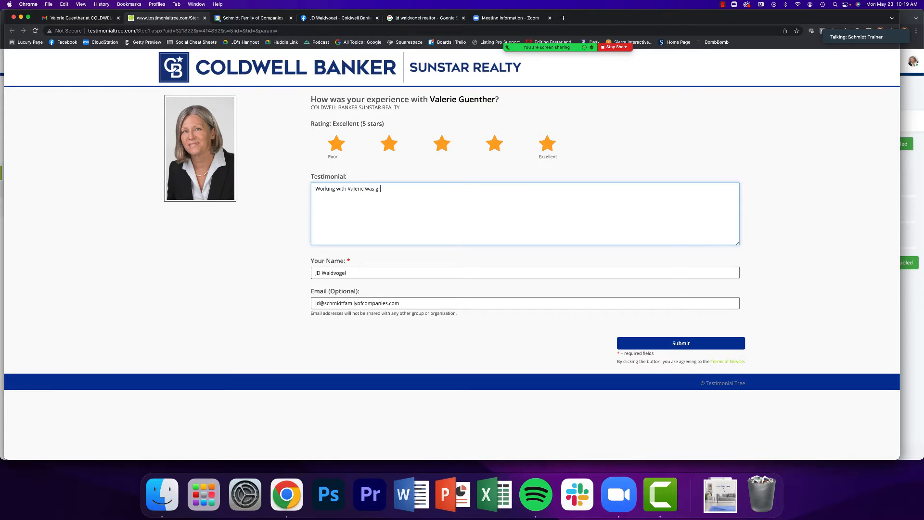
{"action": "type", "text": "eat. I had a wonderful experience. She was super responsive and lo"}
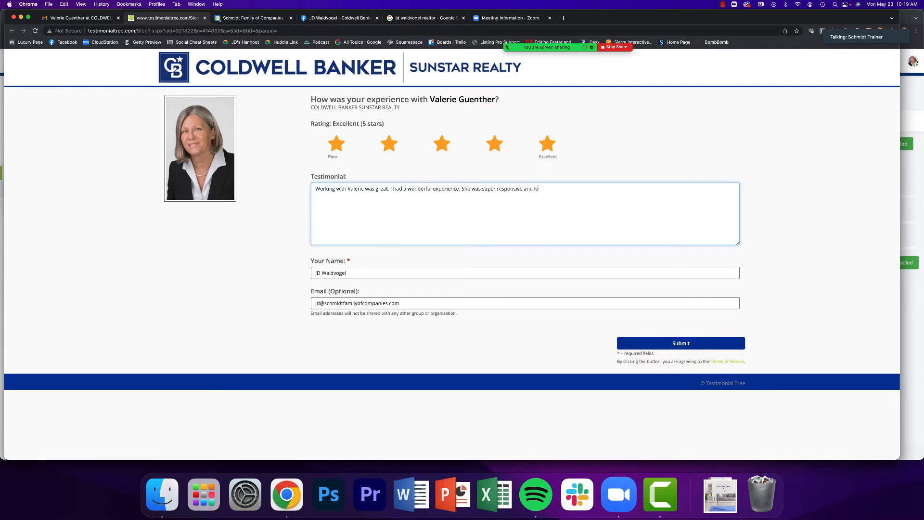
{"action": "type", "text": "vely to communicate with. Will recommend to everyone!"}
{"action": "left_click", "coordinate": [642, 343]}
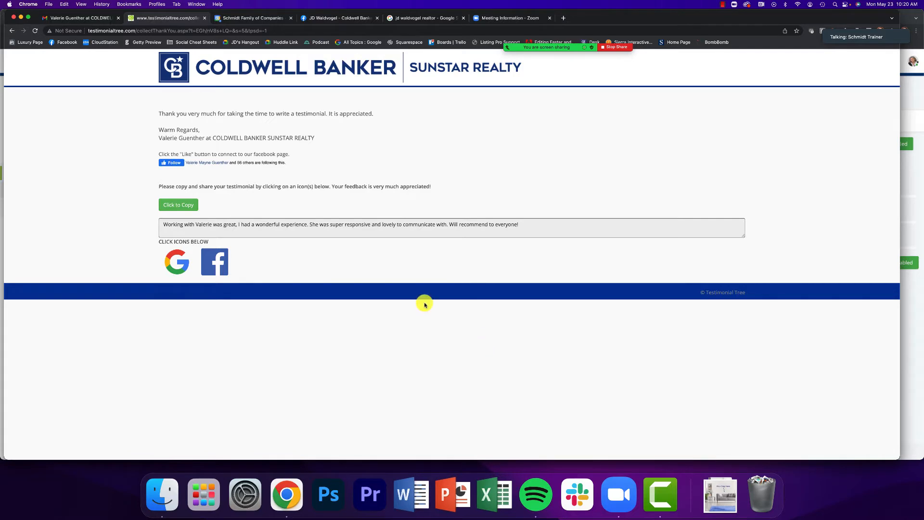
{"action": "key", "text": "ctrl+Up"}
Verify Manage Testimonials lists the new five-star review as published, then bring up the agent's website
{"action": "left_click", "coordinate": [492, 174]}
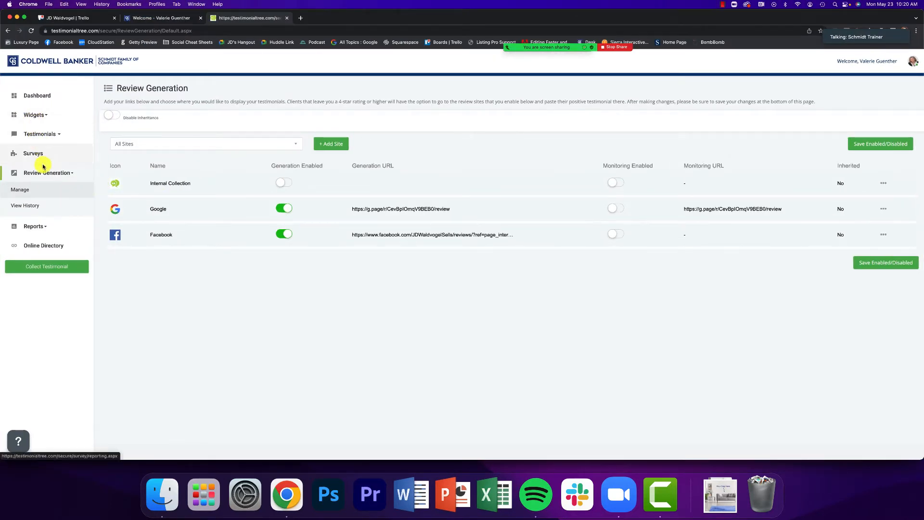
{"action": "left_click", "coordinate": [37, 190]}
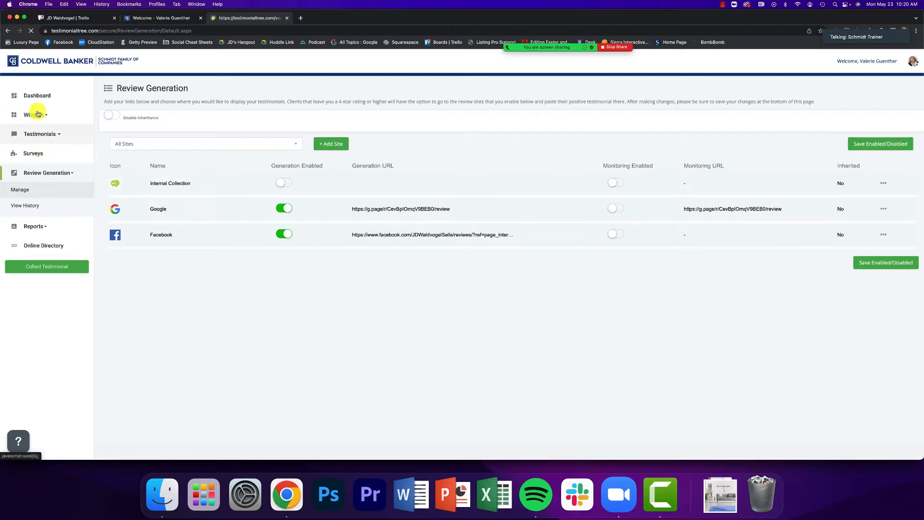
{"action": "left_click", "coordinate": [37, 133]}
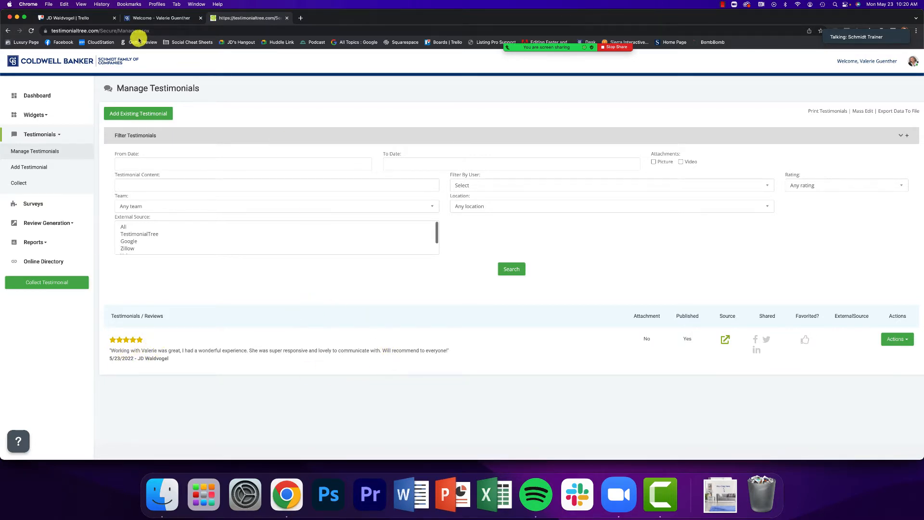
{"action": "left_click", "coordinate": [144, 18]}
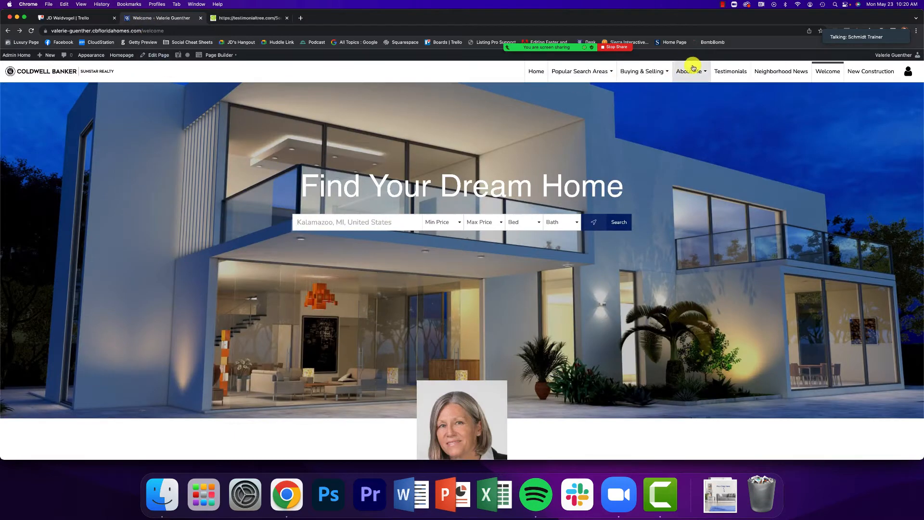
Check the website's Testimonials page shows the review at a 5.0 average, then return to Testimonial Tree
{"action": "left_click", "coordinate": [726, 70]}
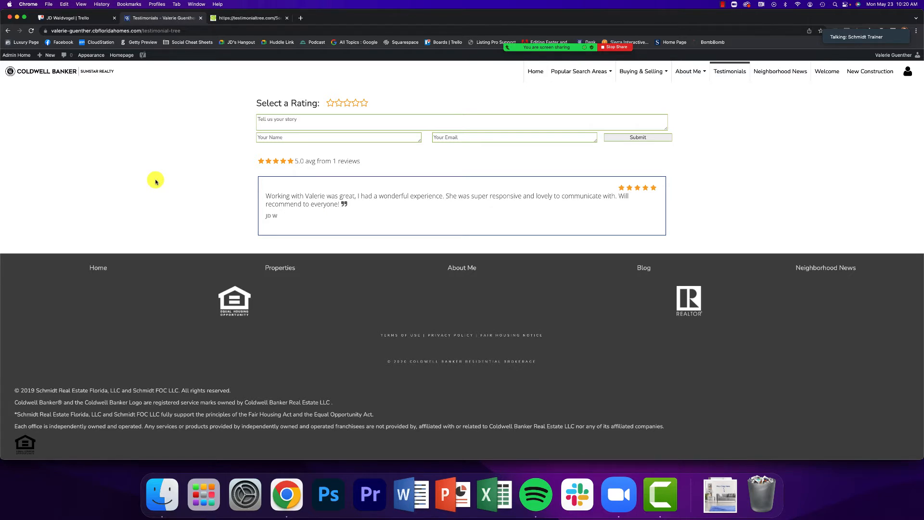
{"action": "scroll", "coordinate": [156, 182], "scroll_direction": "down", "scroll_amount": 1}
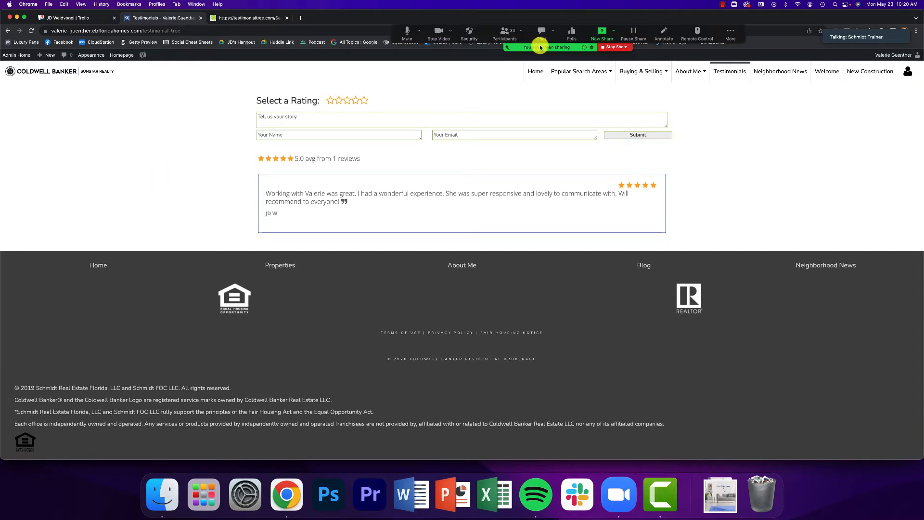
{"action": "left_click", "coordinate": [238, 18]}
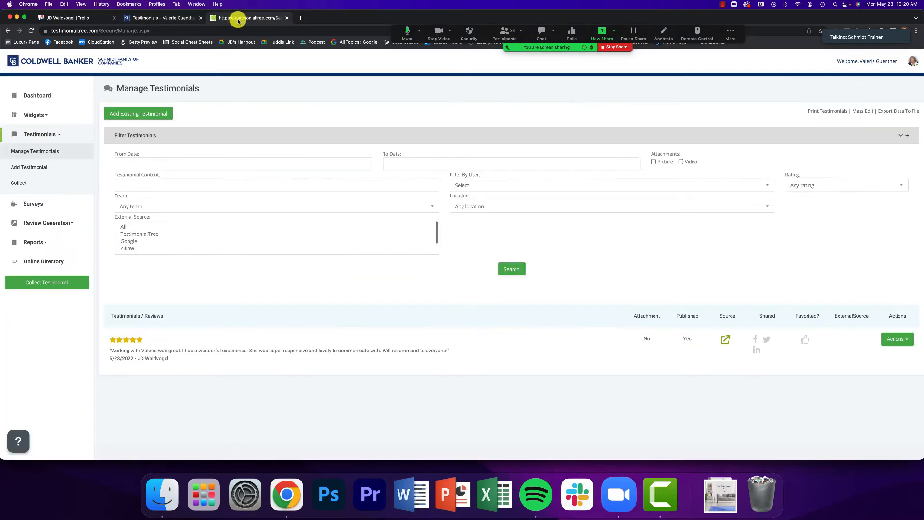
Copy the testimonial text on the thank-you page and open the agent's Facebook reviews page
{"action": "key", "text": "ctrl+Up"}
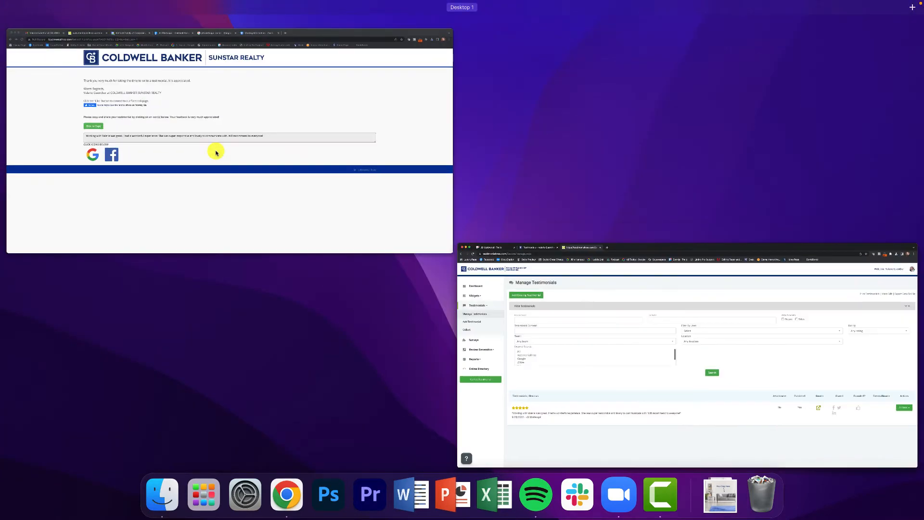
{"action": "left_click", "coordinate": [215, 152]}
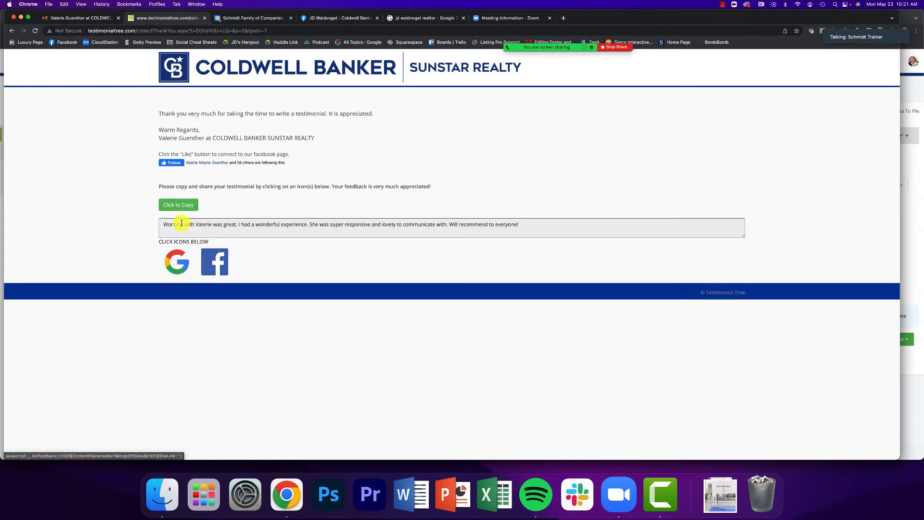
{"action": "left_click", "coordinate": [173, 205]}
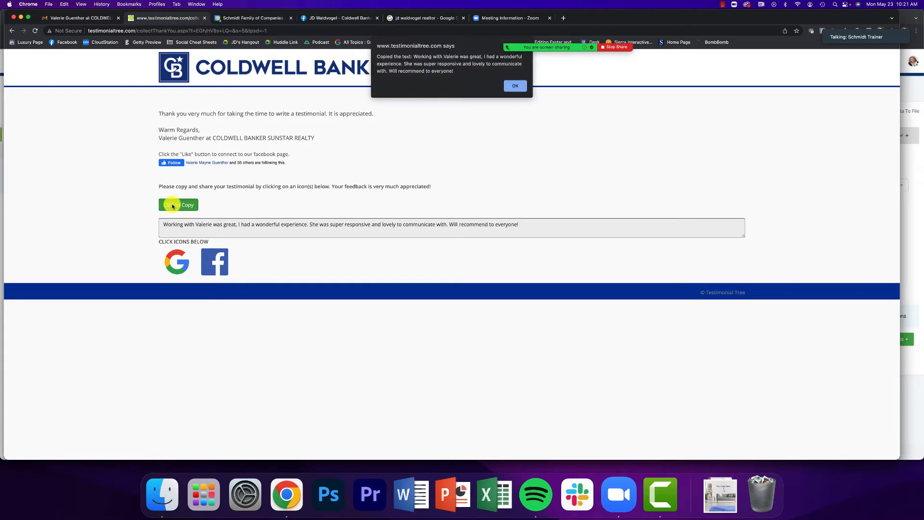
{"action": "left_click", "coordinate": [507, 89]}
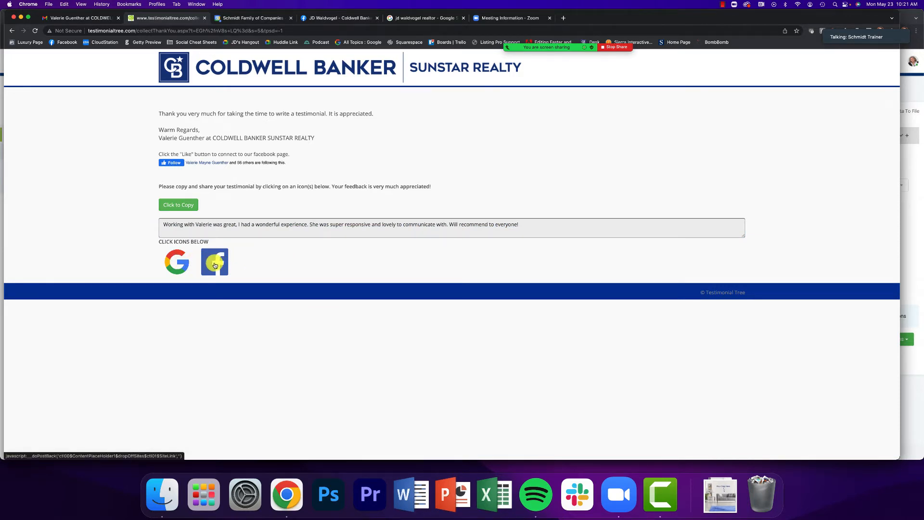
{"action": "left_click", "coordinate": [214, 264]}
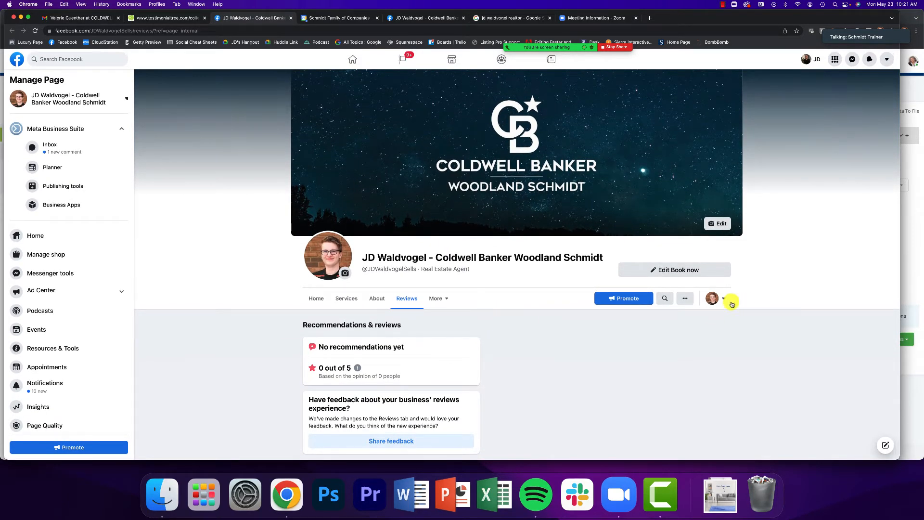
Make Facebook interact as the personal profile, then return to the testimonial thank-you page
{"action": "left_click", "coordinate": [715, 306]}
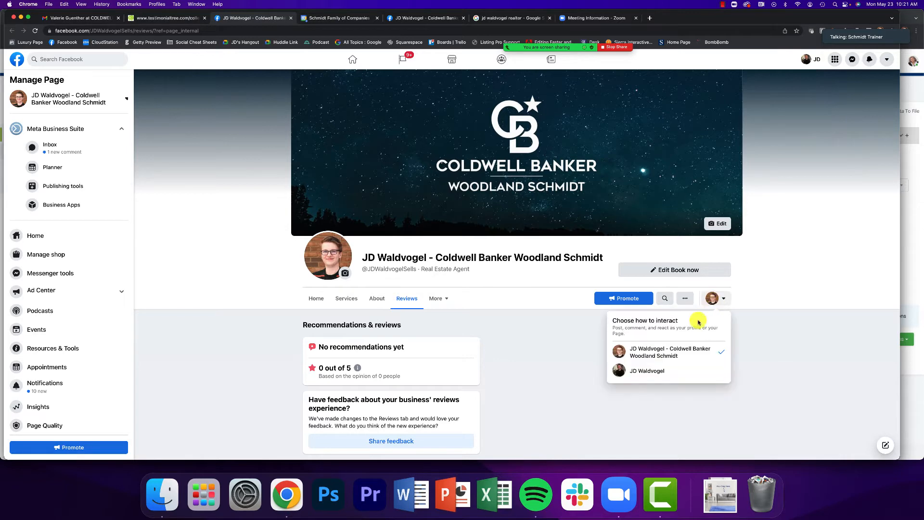
{"action": "left_click", "coordinate": [684, 374]}
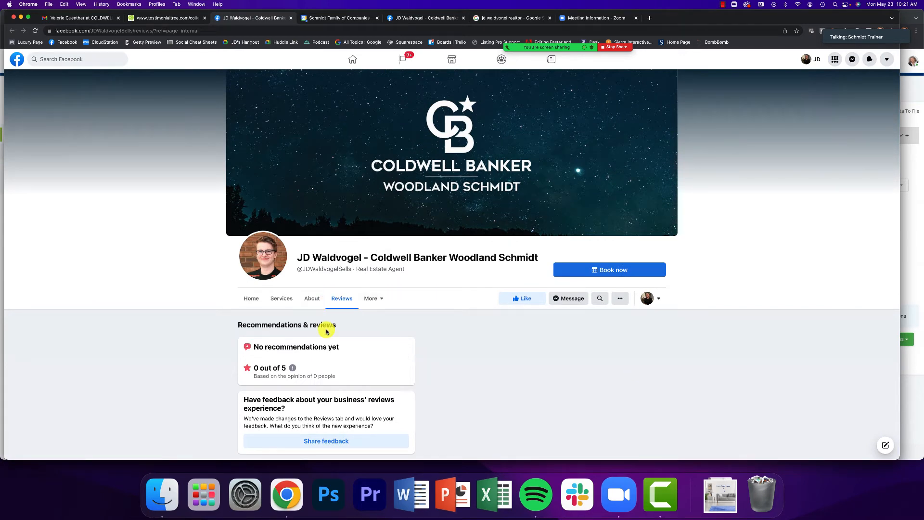
{"action": "left_click", "coordinate": [169, 18]}
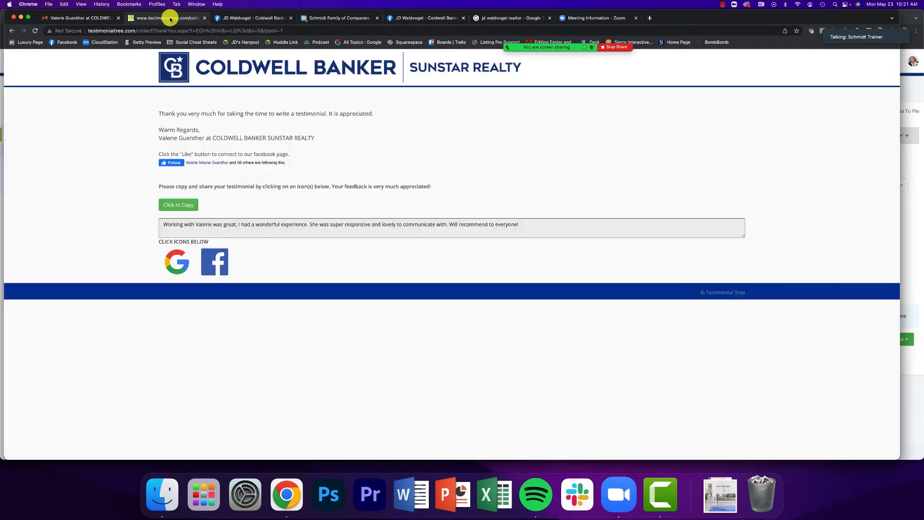
Draft a five-star Google review of Coldwell Banker Woodland Schmidt with the copied testimonial pasted in
{"action": "left_click", "coordinate": [176, 271]}
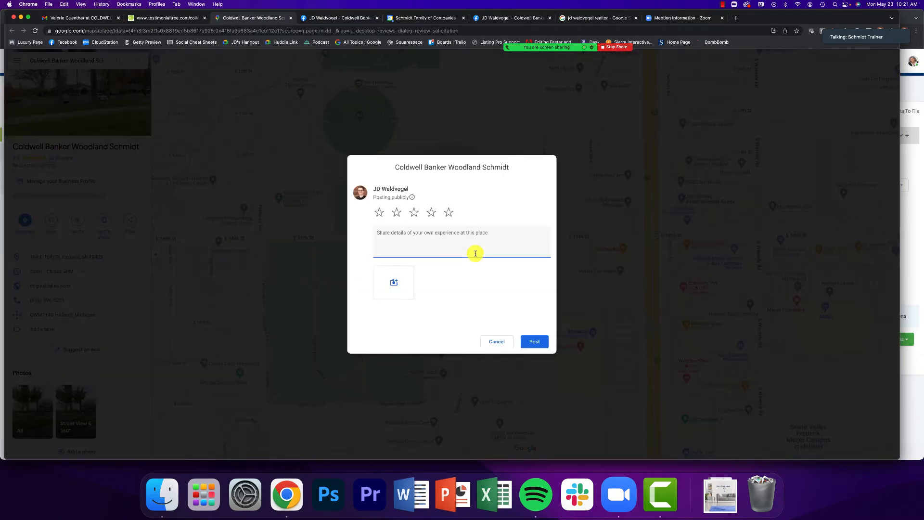
{"action": "left_click", "coordinate": [448, 212]}
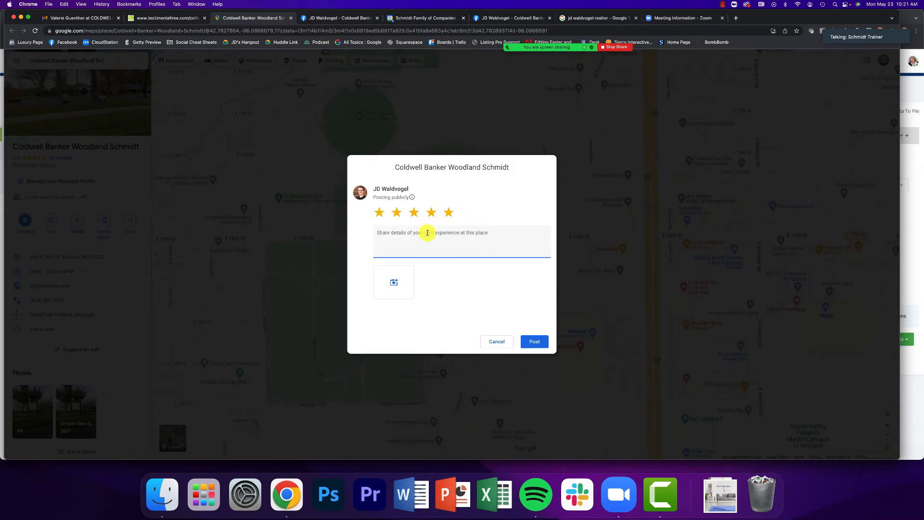
{"action": "type", "text": "Working with Valerie was great, I had a wonderful experience. She was super responsive and lovely to communicate with. Will recommend to everyone!"}
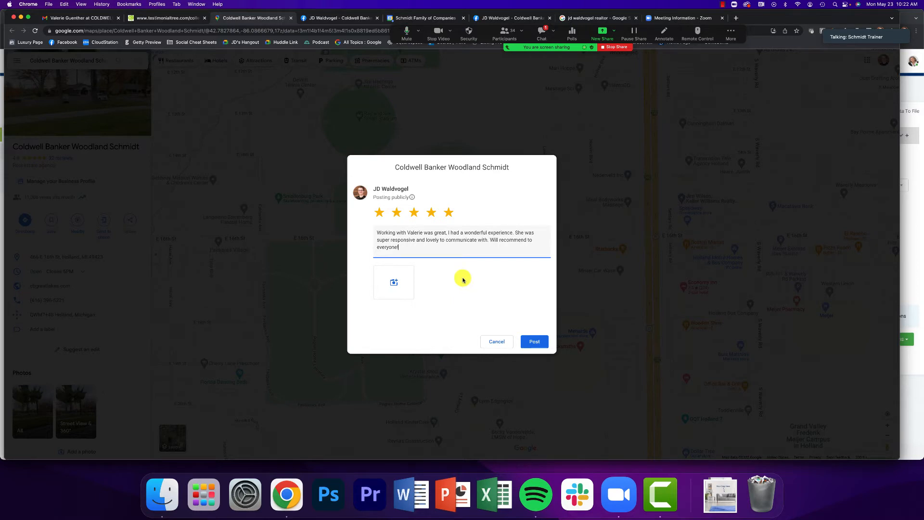
Close the Zoom meeting chat covering the review, then switch to the testimonial request email
{"action": "left_click", "coordinate": [169, 18]}
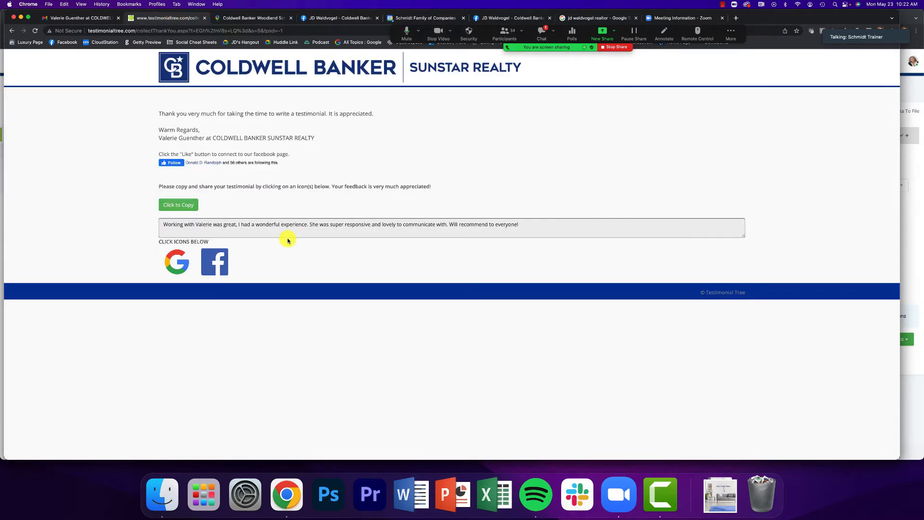
{"action": "left_click", "coordinate": [244, 20]}
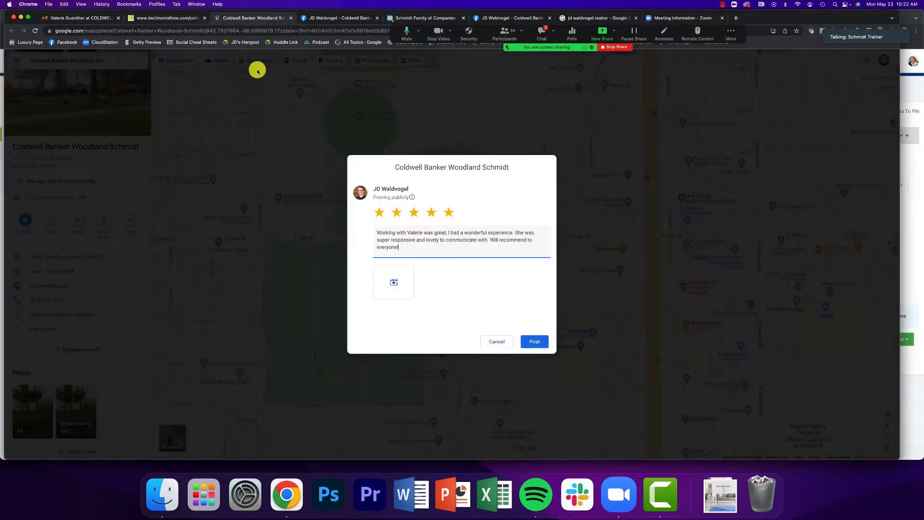
{"action": "left_click", "coordinate": [539, 29]}
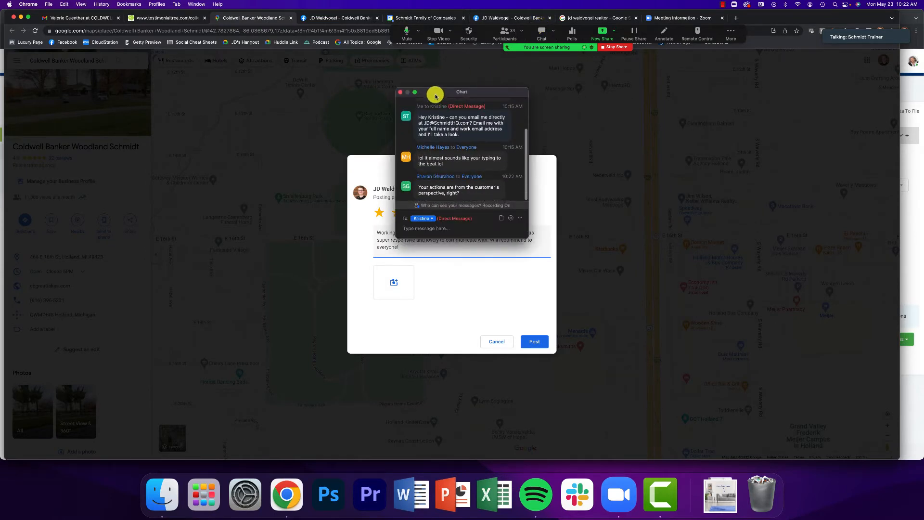
{"action": "left_click_drag", "start_coordinate": [433, 92], "coordinate": [810, 301]}
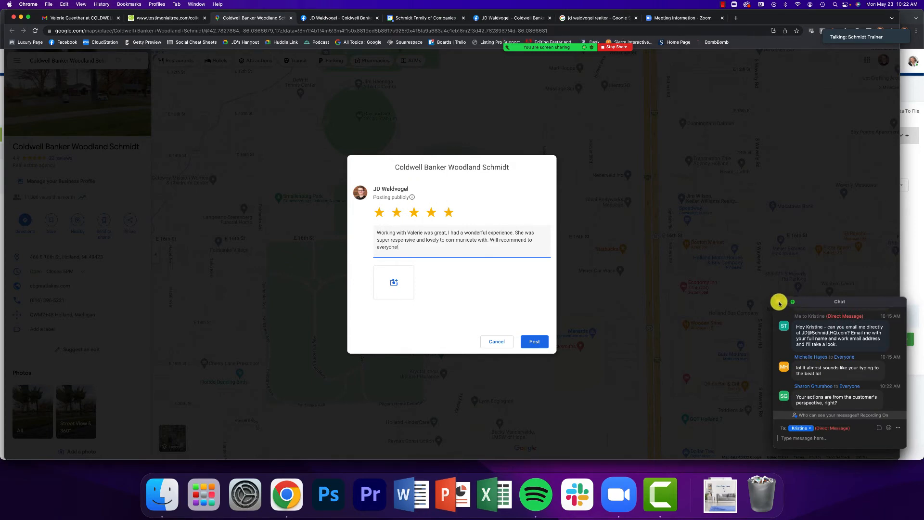
{"action": "left_click", "coordinate": [779, 303]}
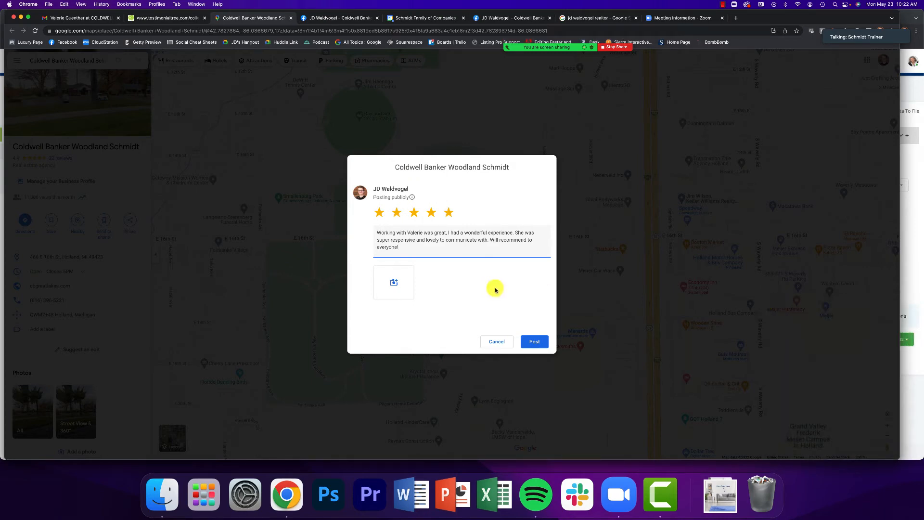
{"action": "left_click", "coordinate": [95, 19]}
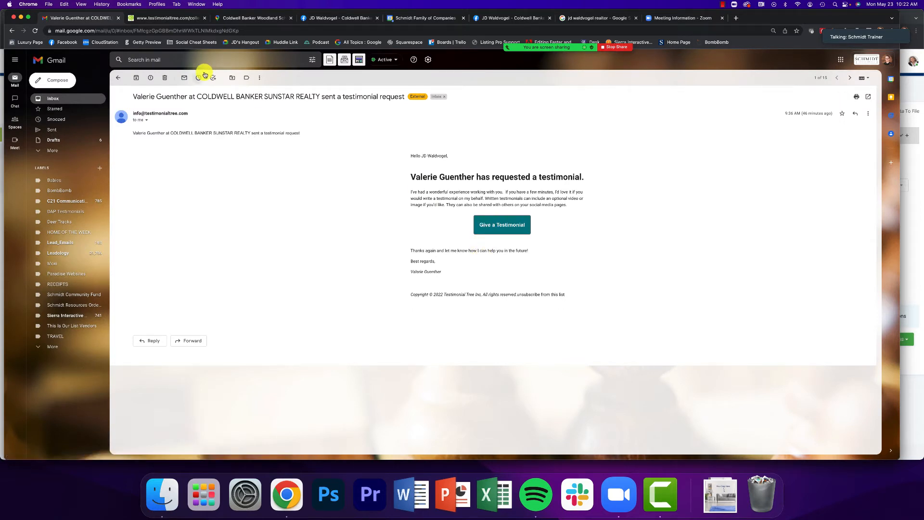
Cancel and discard the unposted Google Maps review draft, then close the Maps page
{"action": "left_click", "coordinate": [183, 18]}
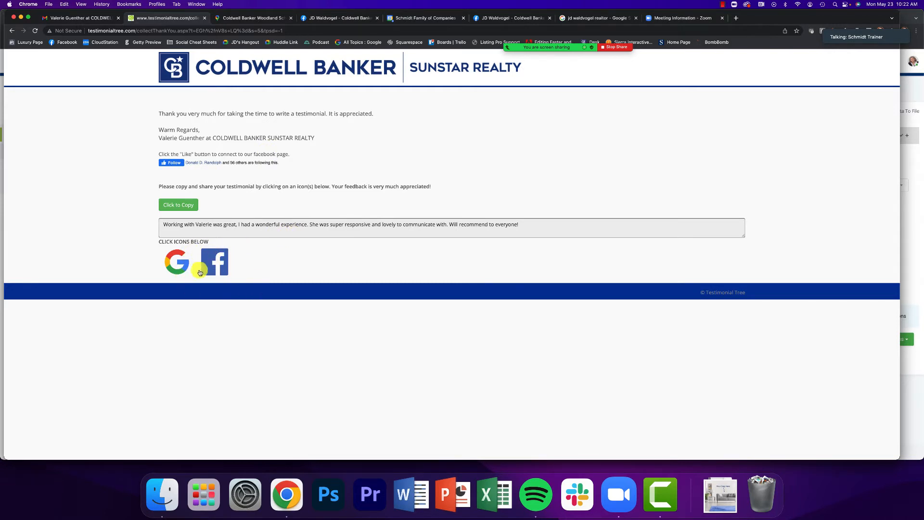
{"action": "left_click", "coordinate": [248, 14]}
{"action": "left_click", "coordinate": [491, 343]}
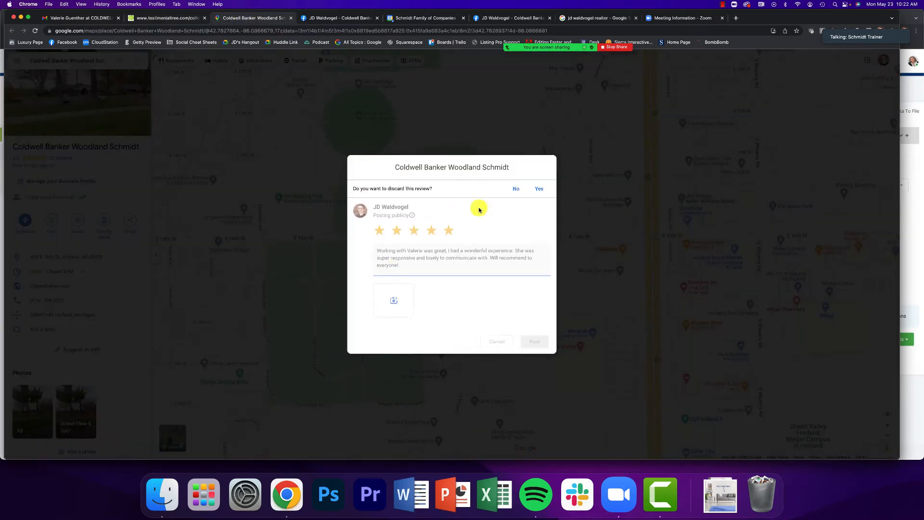
{"action": "left_click", "coordinate": [539, 189]}
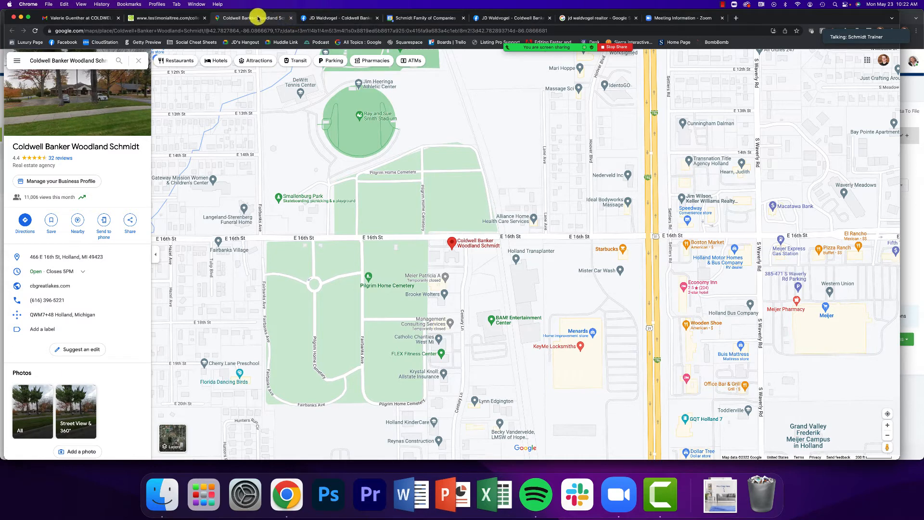
{"action": "left_click", "coordinate": [291, 19]}
Read the Zoom meeting chat, then bring back the Manage Testimonials window with the five-star testimonial
{"action": "left_click", "coordinate": [192, 18]}
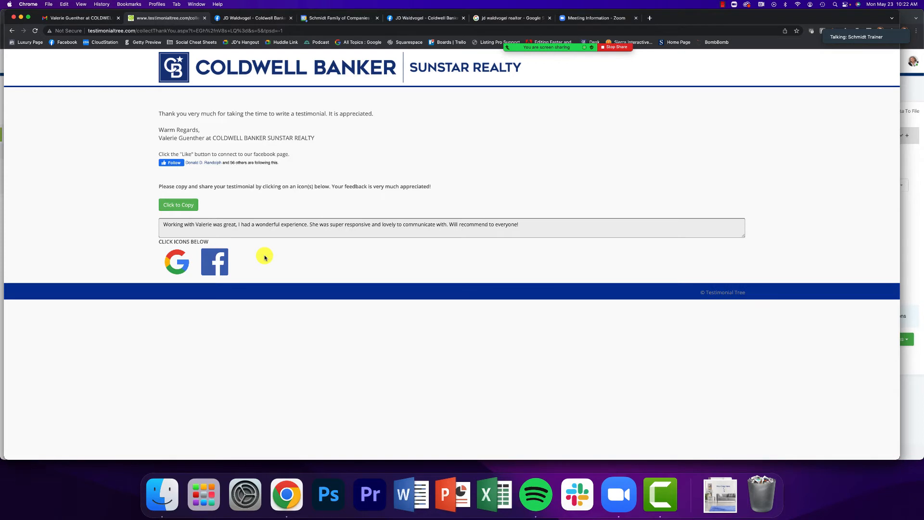
{"action": "mouse_move", "coordinate": [543, 49]}
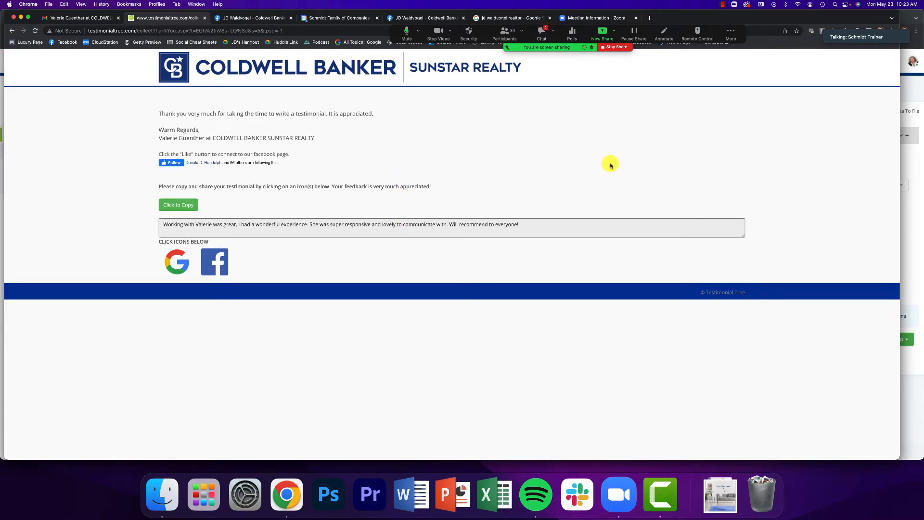
{"action": "left_click", "coordinate": [542, 33]}
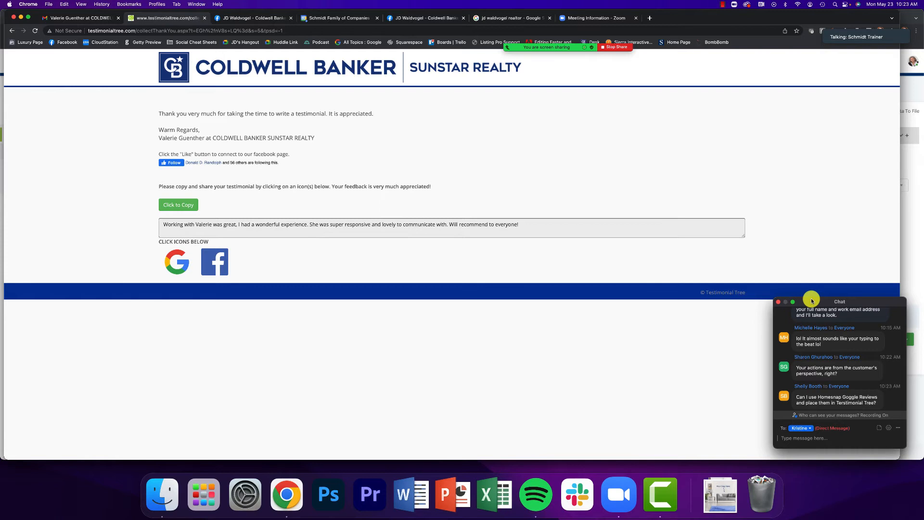
{"action": "left_click", "coordinate": [175, 291]}
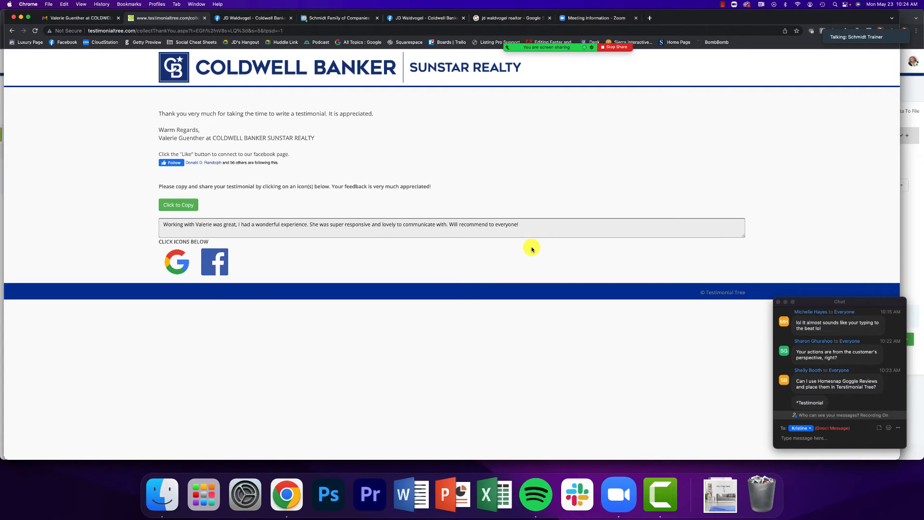
{"action": "left_click", "coordinate": [778, 302]}
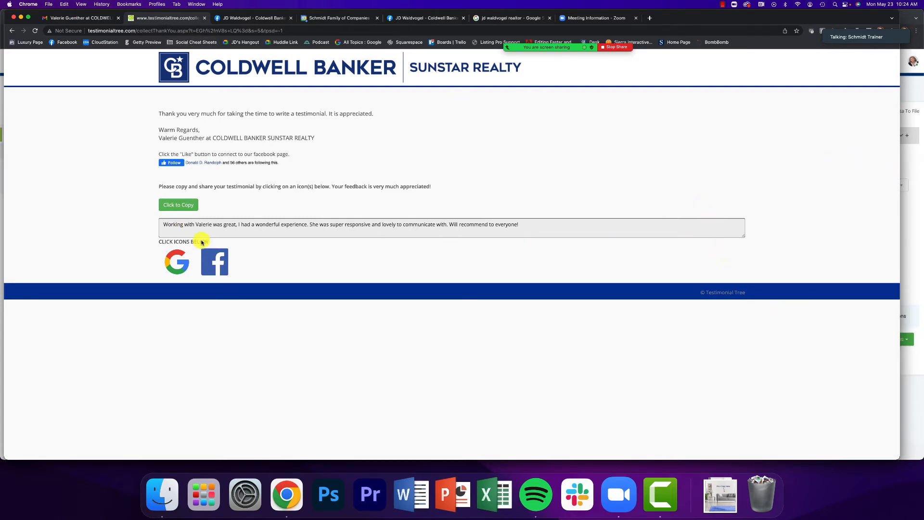
{"action": "left_click", "coordinate": [917, 153]}
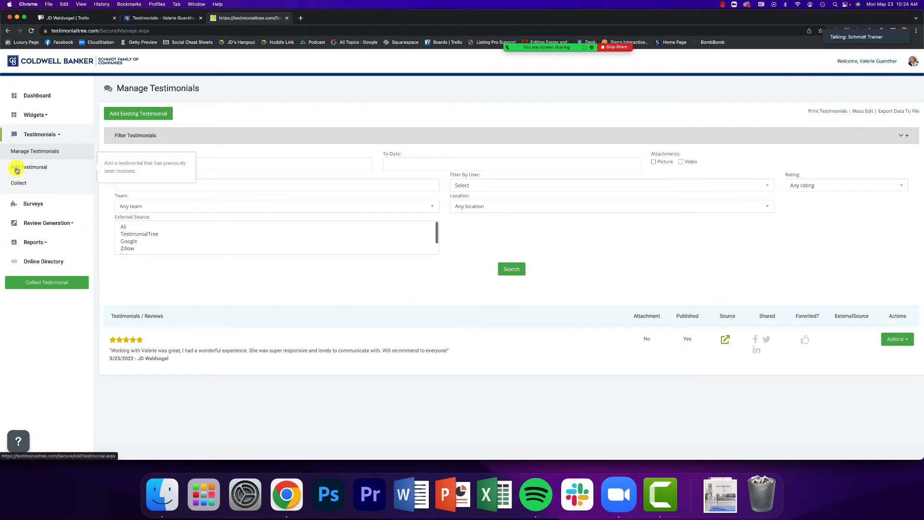
From the Dashboard, open Review Generation > Manage to list the Google and Facebook sites
{"action": "left_click", "coordinate": [38, 98]}
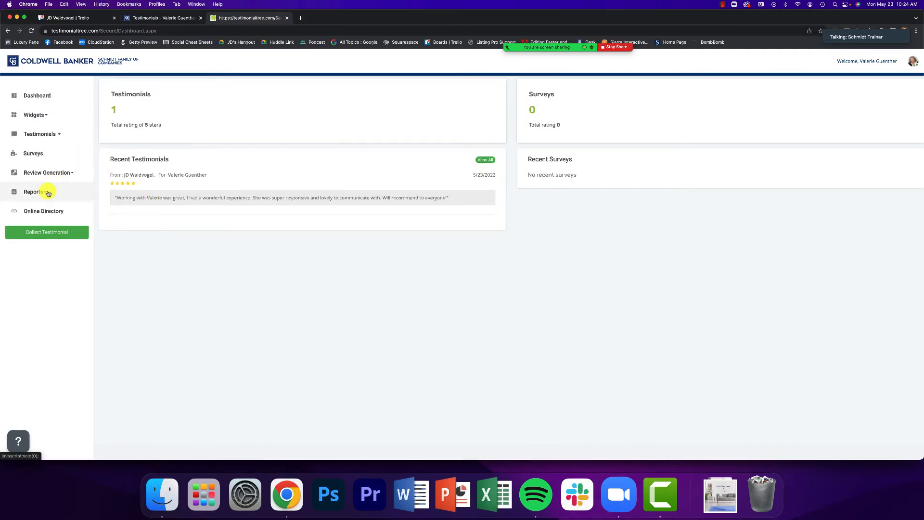
{"action": "left_click", "coordinate": [47, 175]}
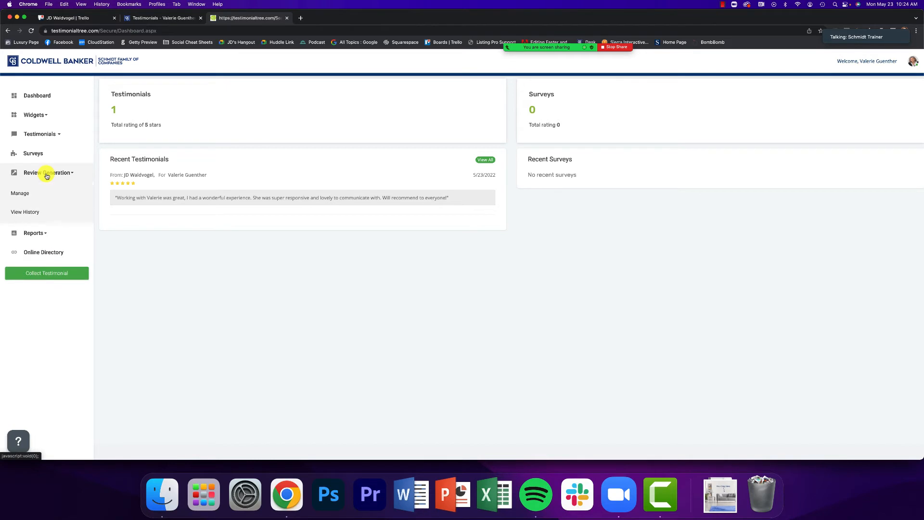
{"action": "left_click", "coordinate": [21, 195]}
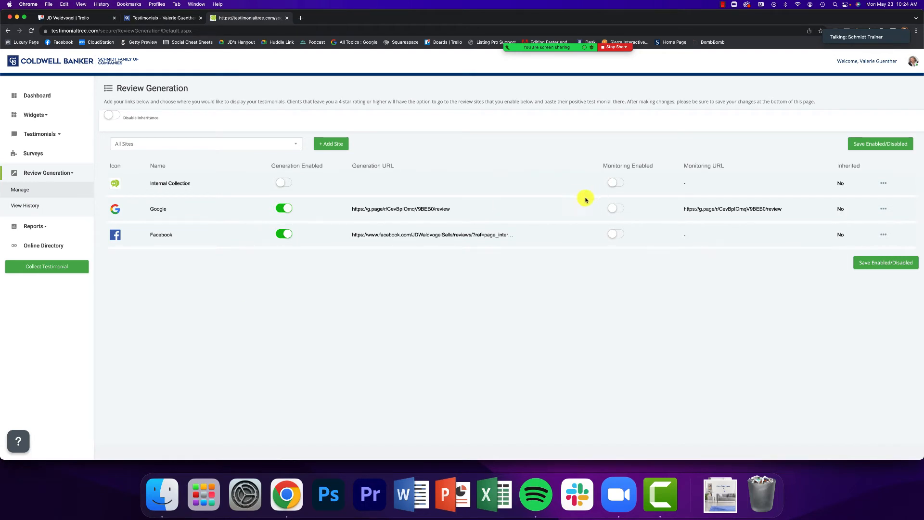
{"action": "left_click_drag", "start_coordinate": [498, 205], "coordinate": [544, 221]}
{"action": "left_click", "coordinate": [544, 221]}
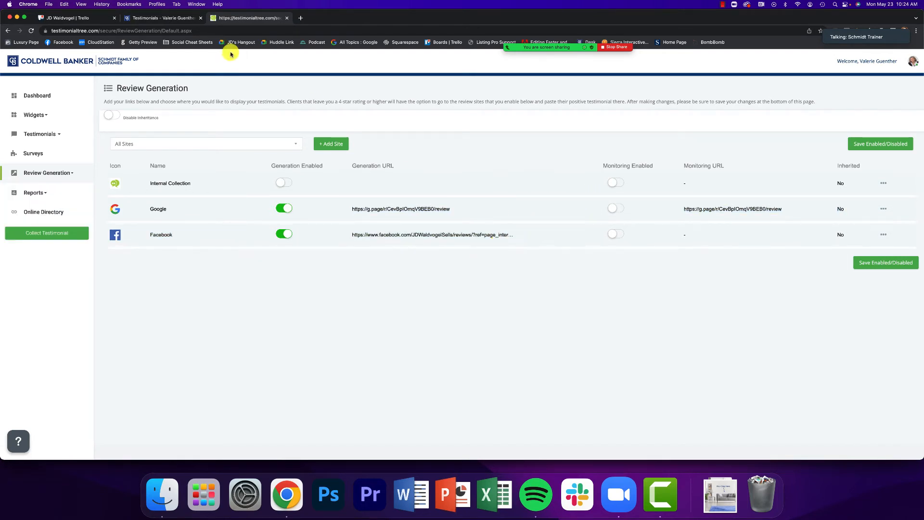
{"action": "key", "text": "ctrl+Up"}
{"action": "left_click", "coordinate": [215, 188]}
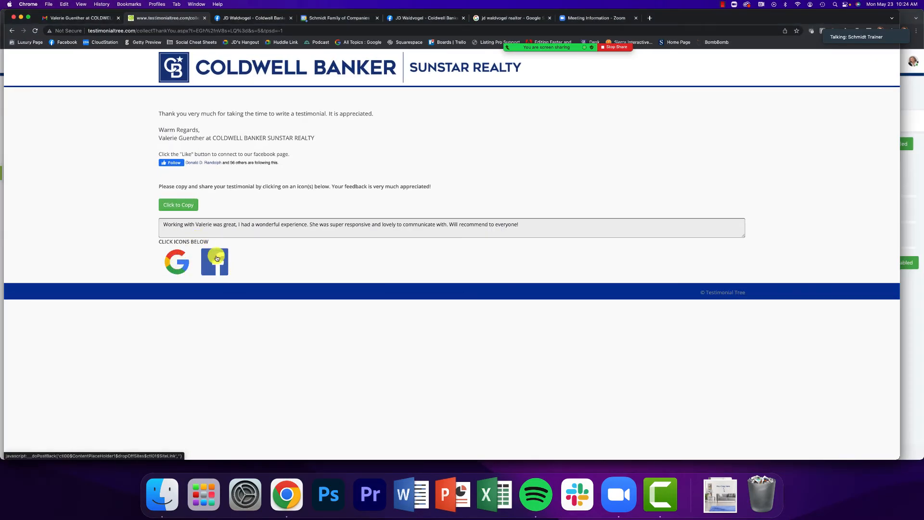
{"action": "key", "text": "ctrl+Up"}
{"action": "left_click", "coordinate": [592, 201]}
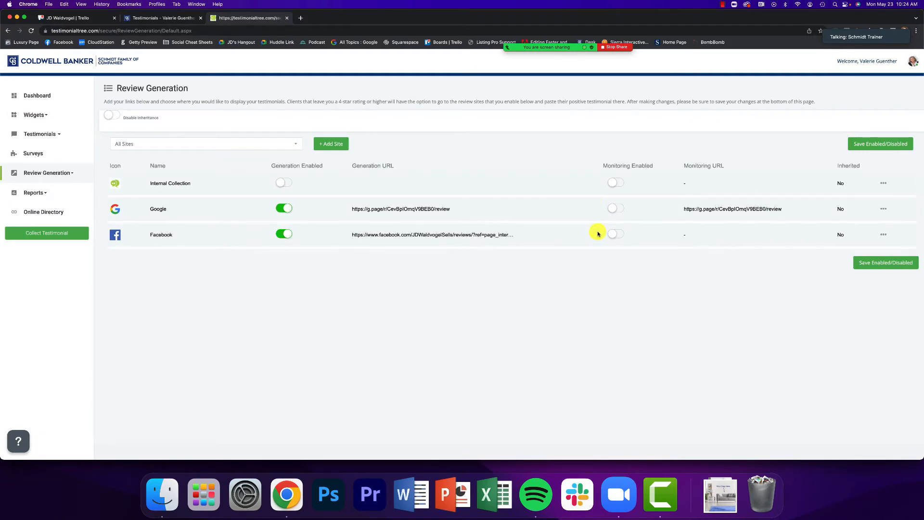
{"action": "left_click", "coordinate": [883, 209]}
{"action": "left_click", "coordinate": [859, 241]}
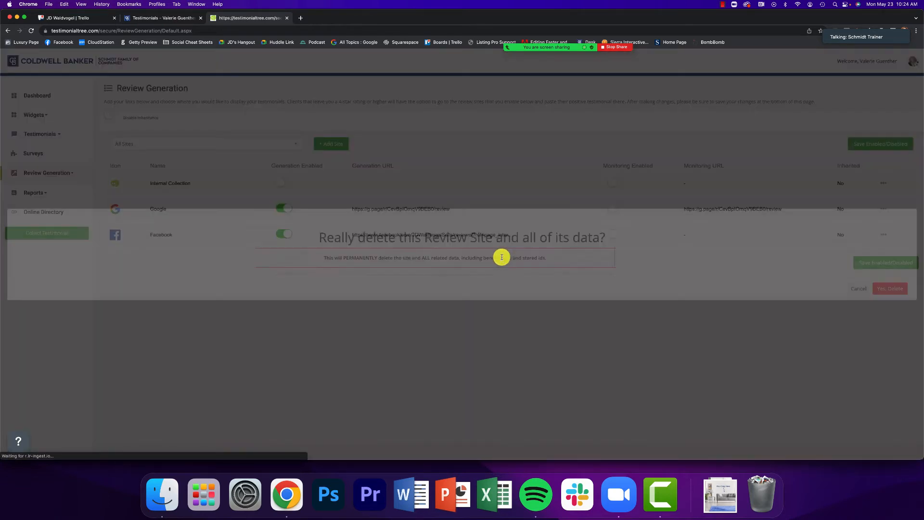
{"action": "left_click", "coordinate": [883, 289]}
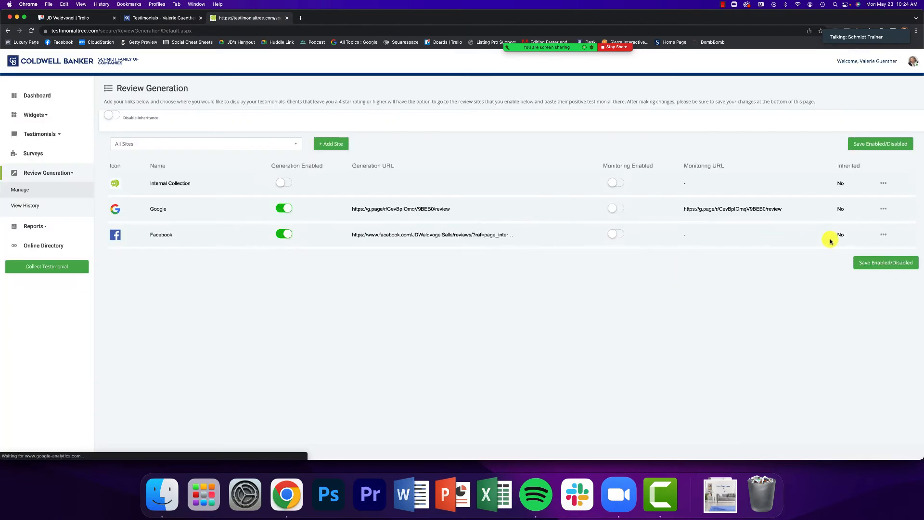
{"action": "left_click", "coordinate": [882, 237]}
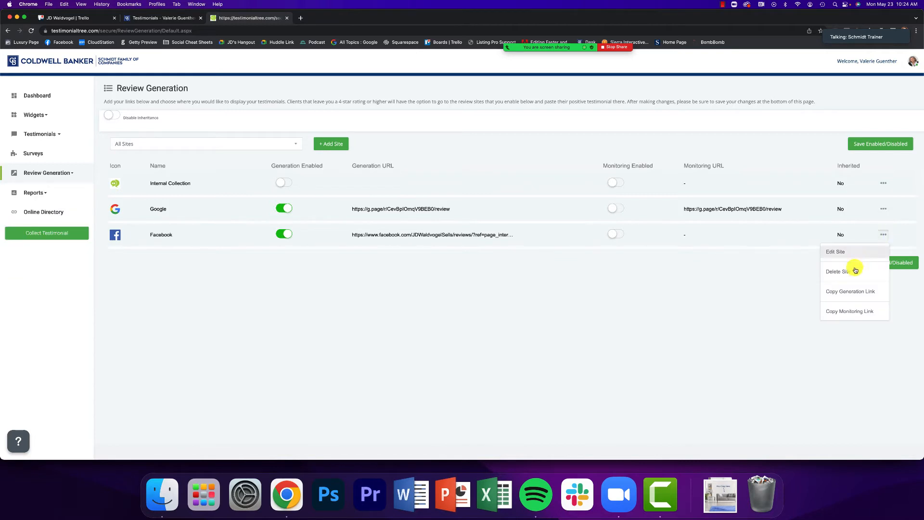
{"action": "left_click", "coordinate": [852, 270]}
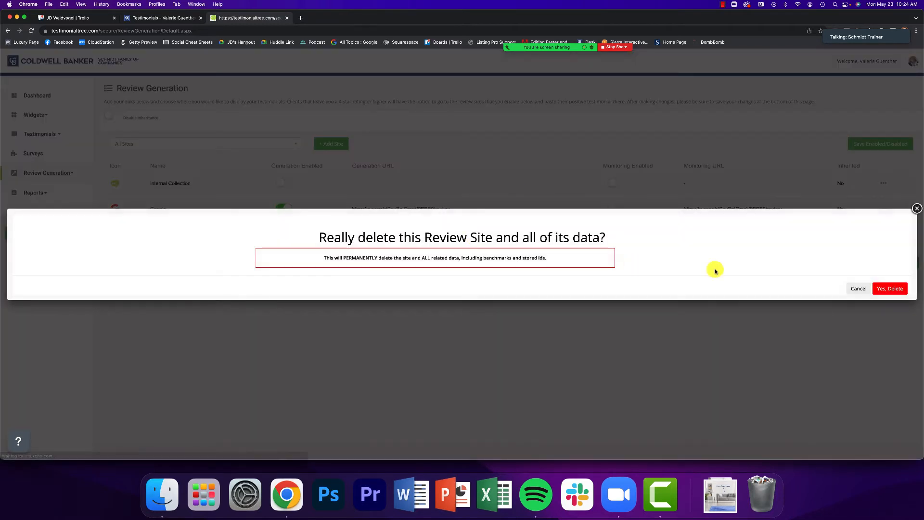
{"action": "left_click", "coordinate": [888, 288]}
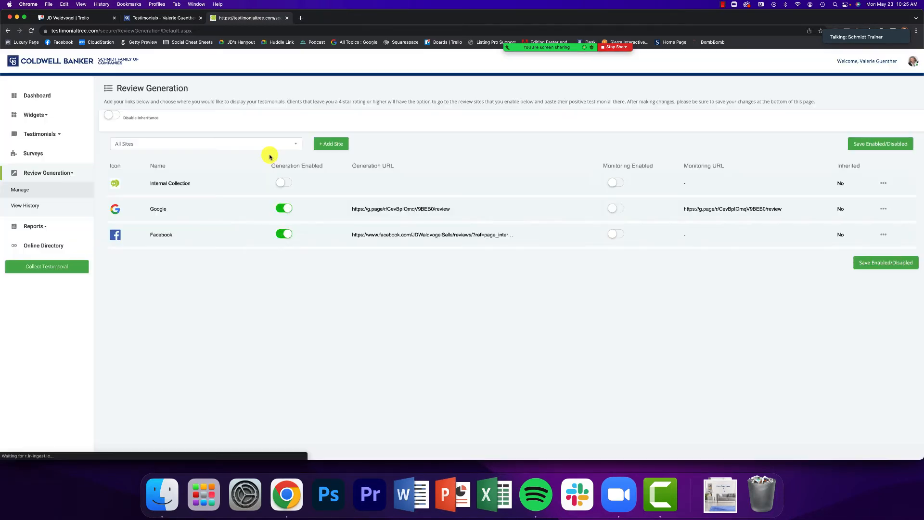
{"action": "left_click", "coordinate": [30, 30]}
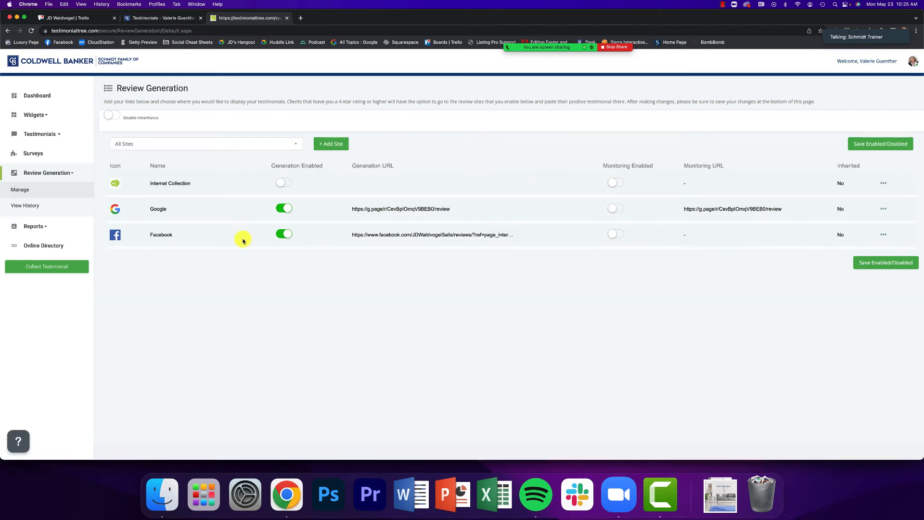
{"action": "left_click", "coordinate": [31, 30]}
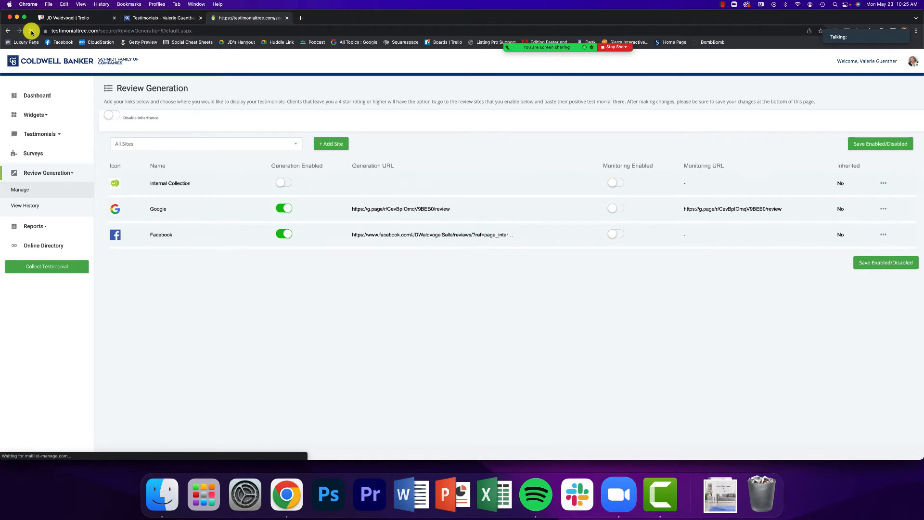
{"action": "left_click", "coordinate": [34, 192]}
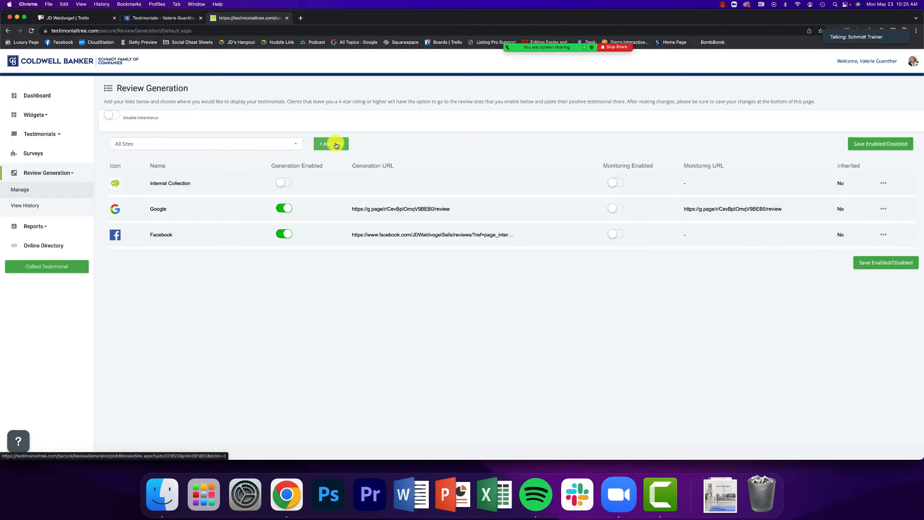
Start a new review site with + Add Site, leaving the Site type as Google for now
{"action": "left_click", "coordinate": [337, 146]}
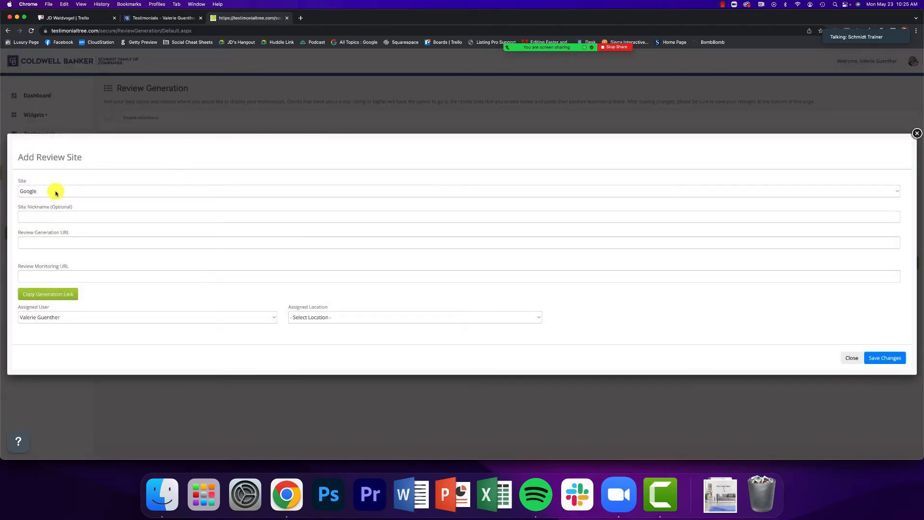
{"action": "left_click", "coordinate": [56, 193]}
{"action": "left_click", "coordinate": [68, 173]}
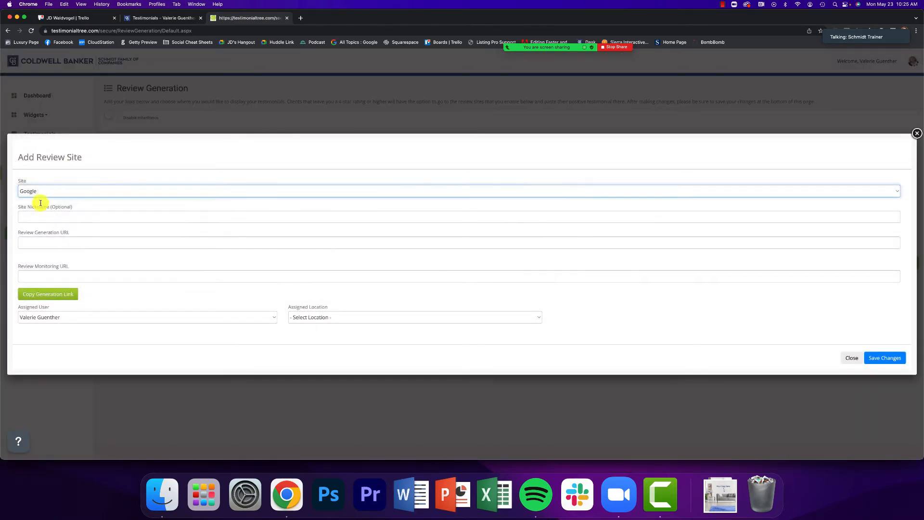
{"action": "left_click", "coordinate": [79, 216]}
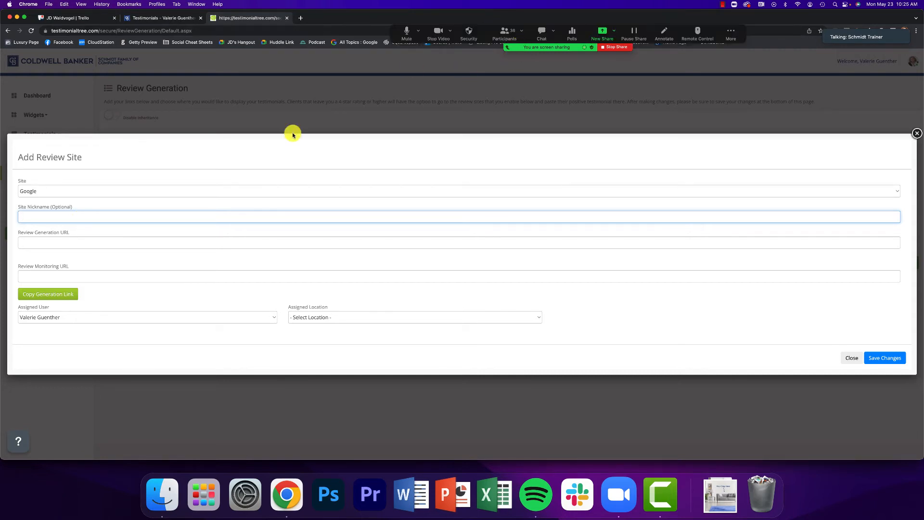
{"action": "left_click", "coordinate": [42, 192]}
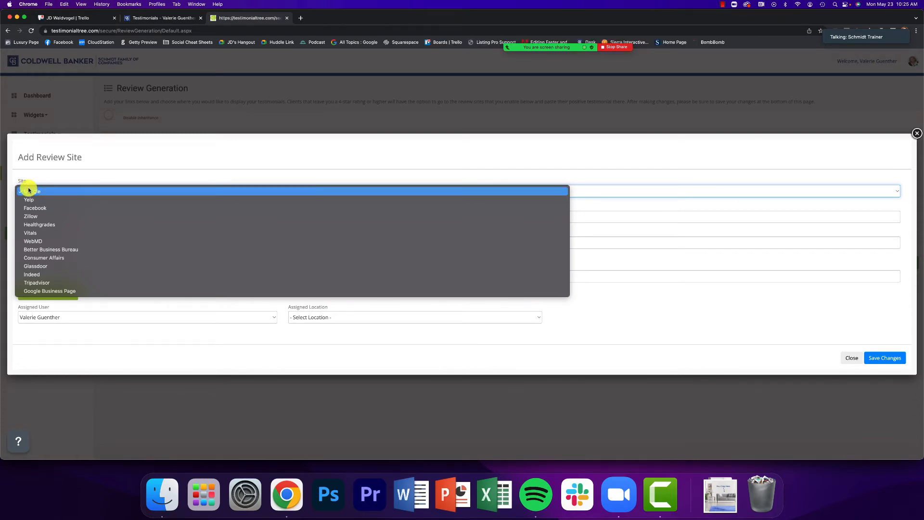
{"action": "key", "text": "ctrl+Up"}
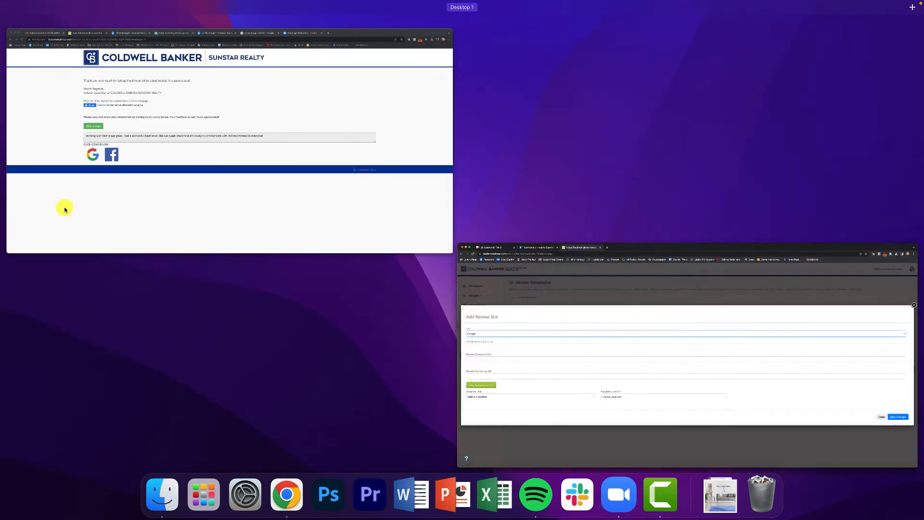
{"action": "left_click", "coordinate": [67, 209]}
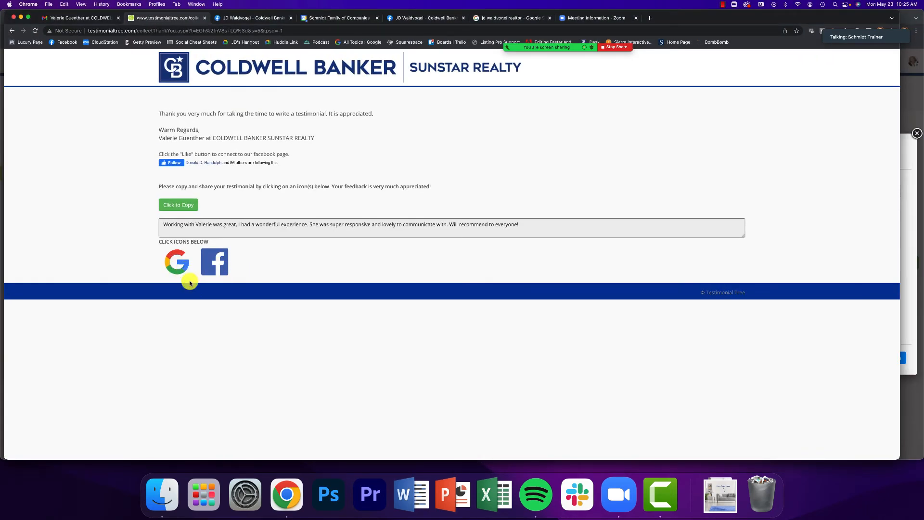
{"action": "key", "text": "ctrl+Up"}
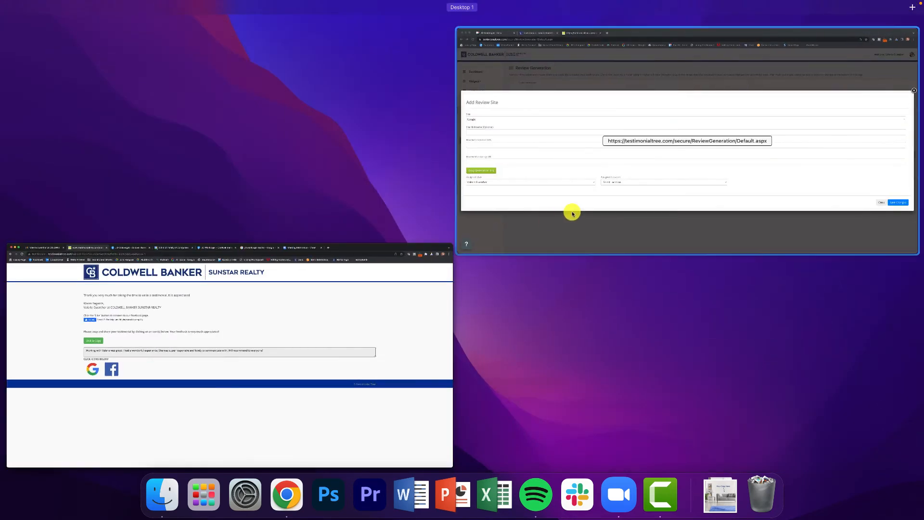
{"action": "left_click", "coordinate": [570, 210]}
Change the Site type to Facebook and focus the empty Review Generation URL field
{"action": "left_click", "coordinate": [111, 194]}
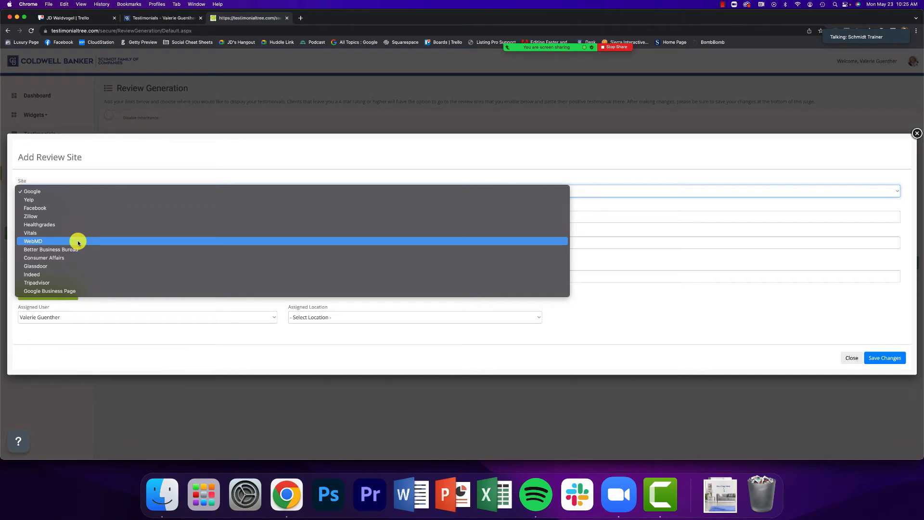
{"action": "left_click", "coordinate": [47, 191]}
{"action": "left_click", "coordinate": [46, 192]}
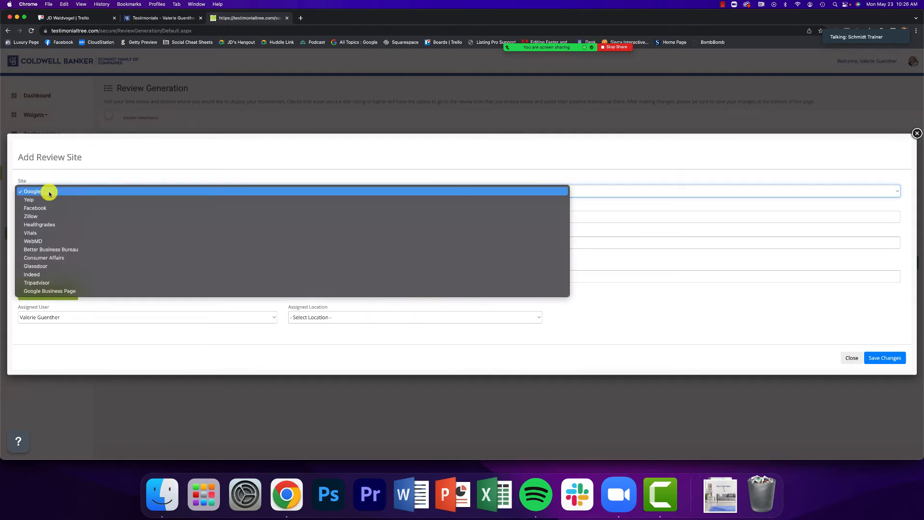
{"action": "left_click", "coordinate": [39, 209]}
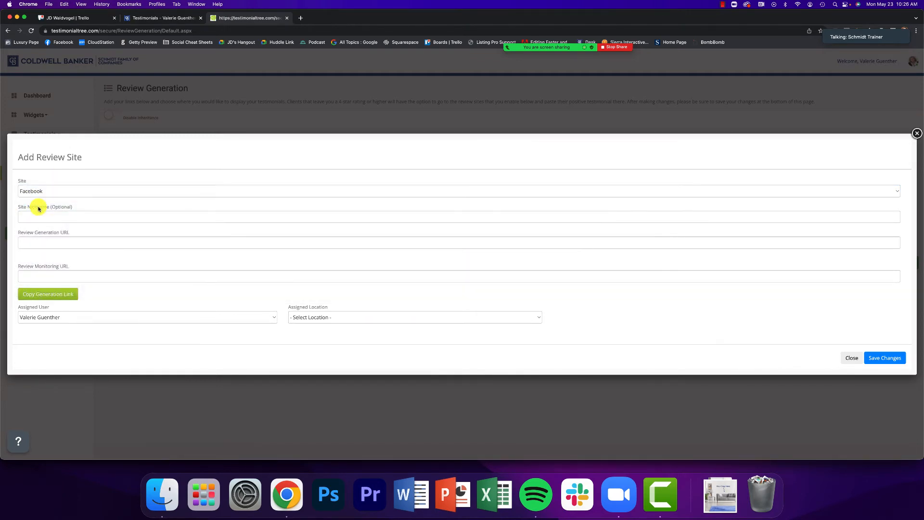
{"action": "left_click", "coordinate": [56, 239]}
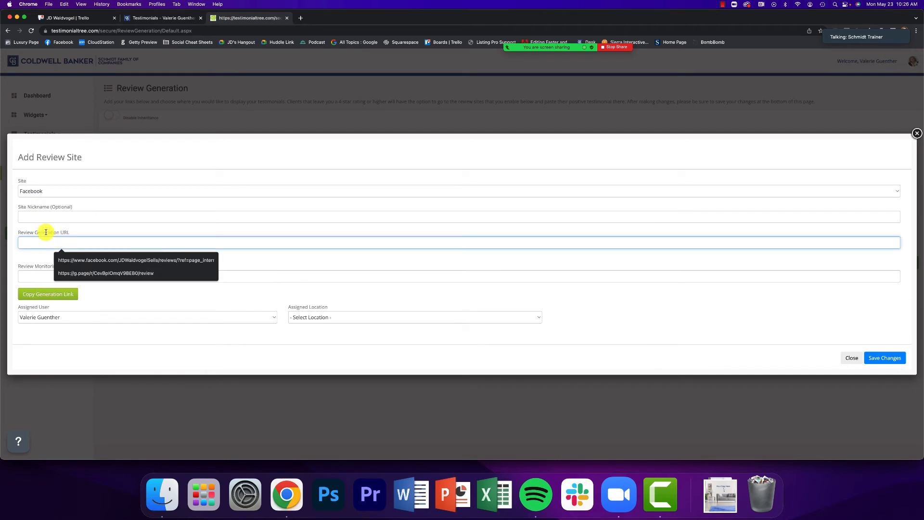
{"action": "left_click", "coordinate": [46, 233]}
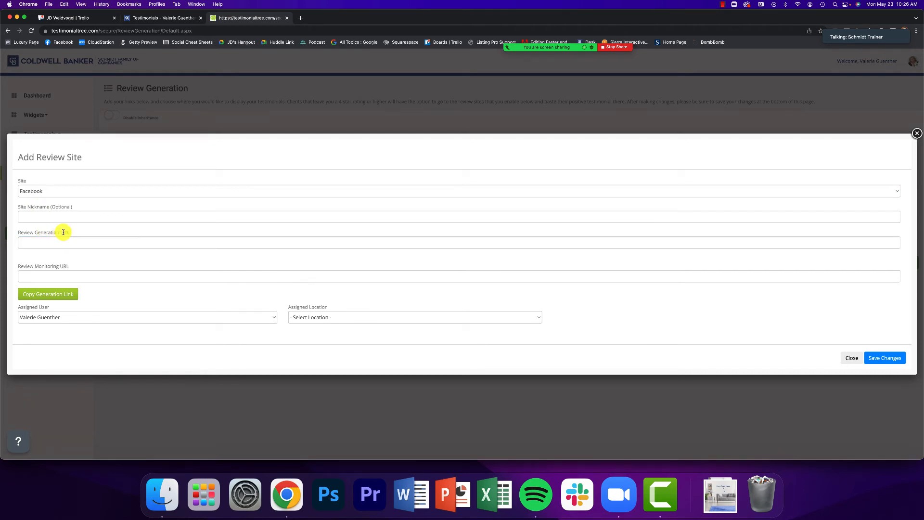
{"action": "key", "text": "ctrl+Up"}
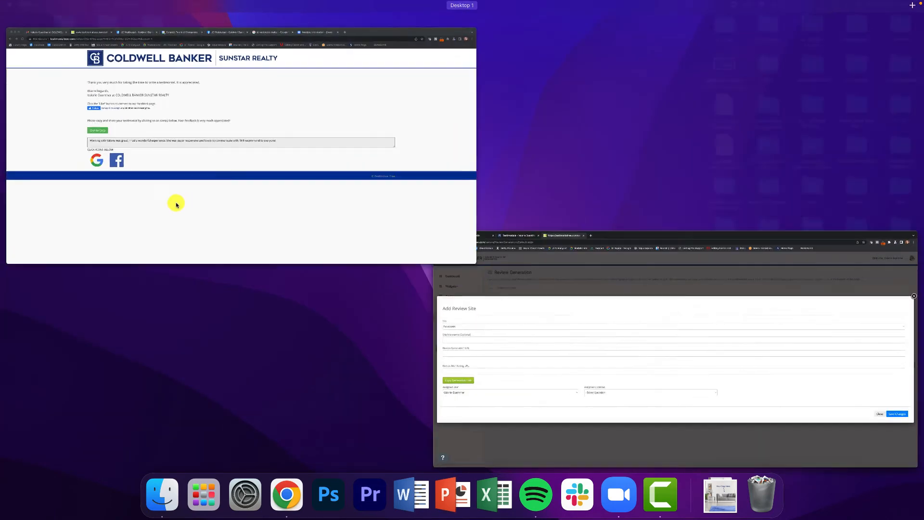
Switch to the Facebook business page and look over its Home feed and address
{"action": "left_click", "coordinate": [178, 204]}
{"action": "left_click", "coordinate": [243, 20]}
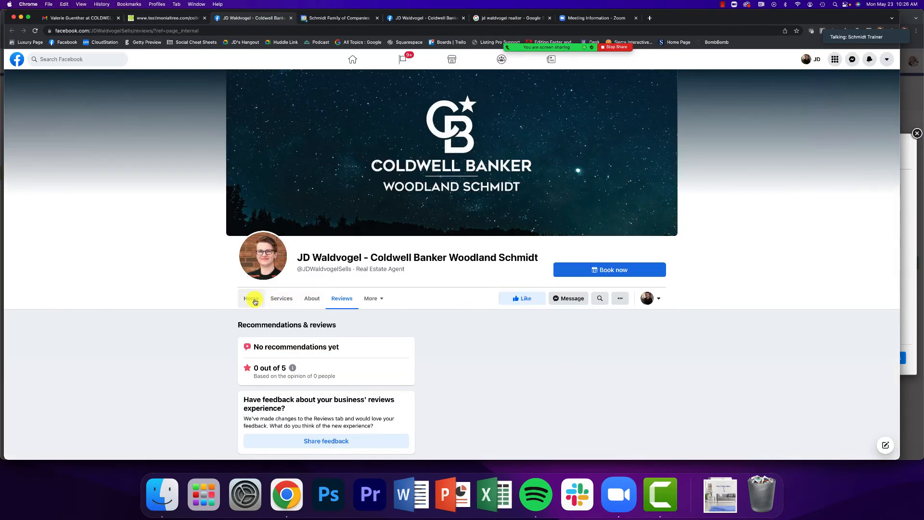
{"action": "left_click", "coordinate": [252, 299]}
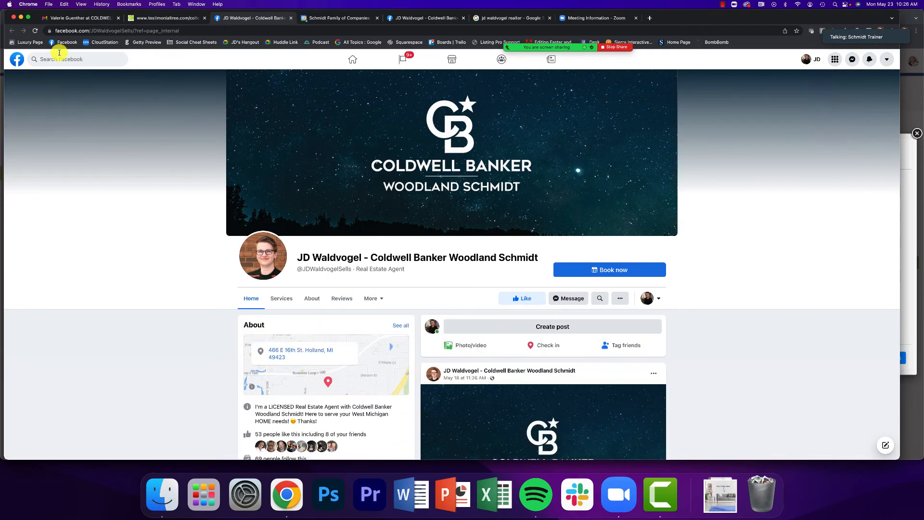
{"action": "scroll", "coordinate": [144, 125], "scroll_direction": "down", "scroll_amount": 1}
{"action": "left_click", "coordinate": [169, 31]}
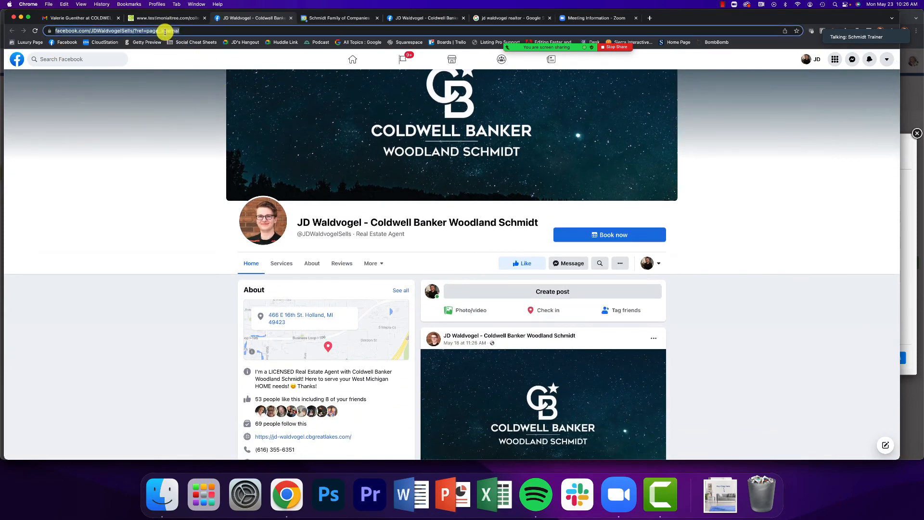
{"action": "left_click", "coordinate": [162, 160]}
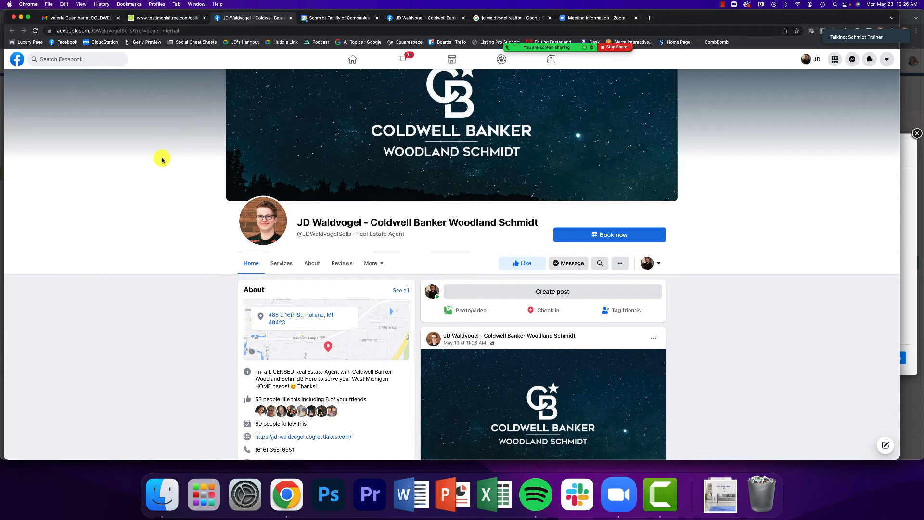
Search Facebook for the agent by name and open her Realtor business page
{"action": "left_click", "coordinate": [73, 58]}
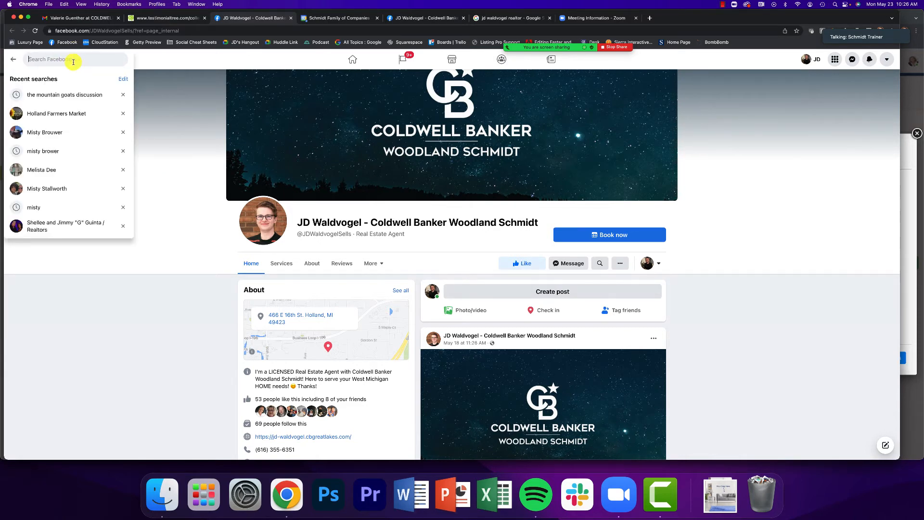
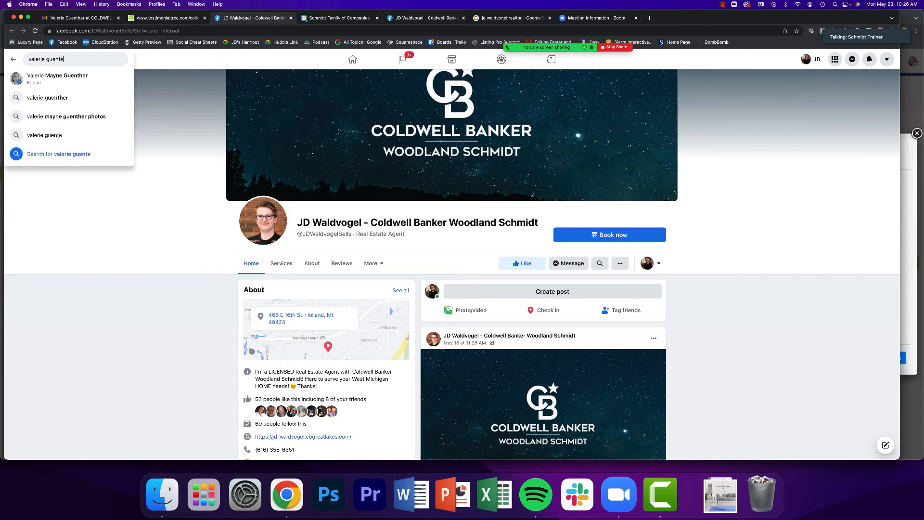
{"action": "key", "text": "Return"}
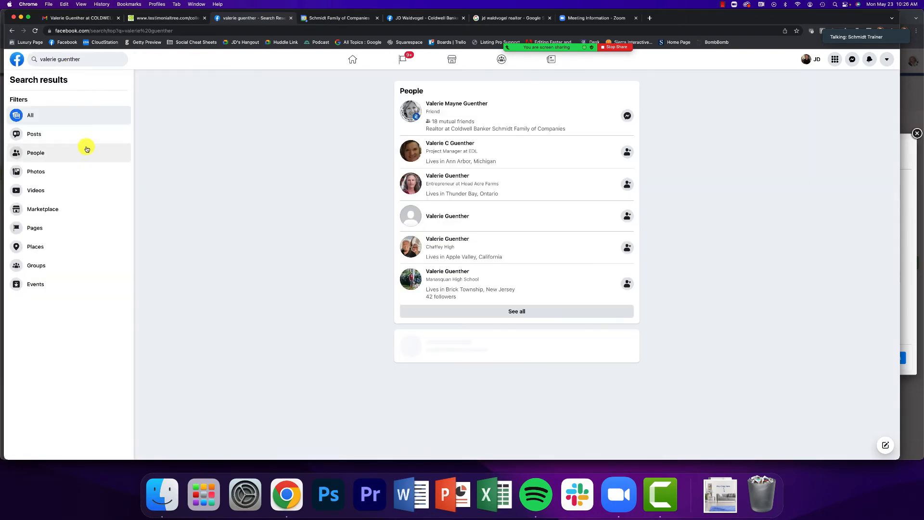
{"action": "left_click", "coordinate": [457, 344]}
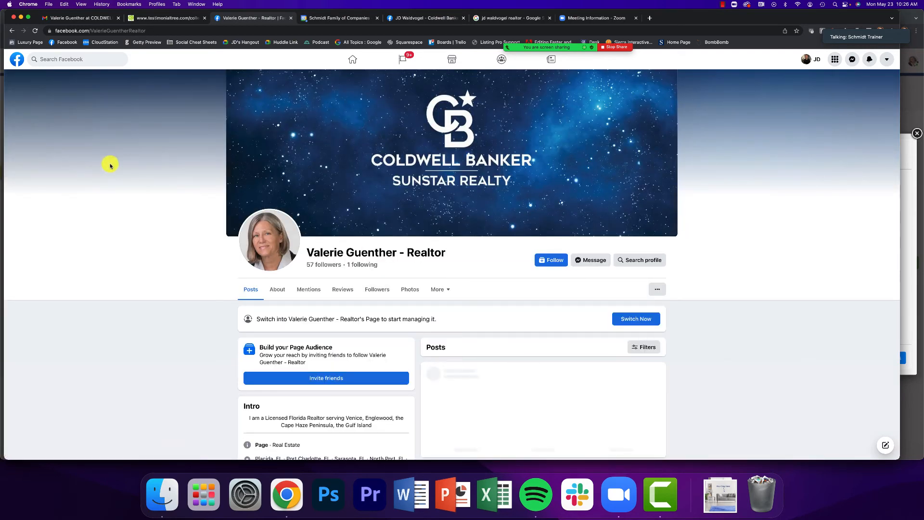
Open the Realtor page's Reviews tab, which shows 'No reviews.'
{"action": "scroll", "coordinate": [110, 165], "scroll_direction": "down", "scroll_amount": 2}
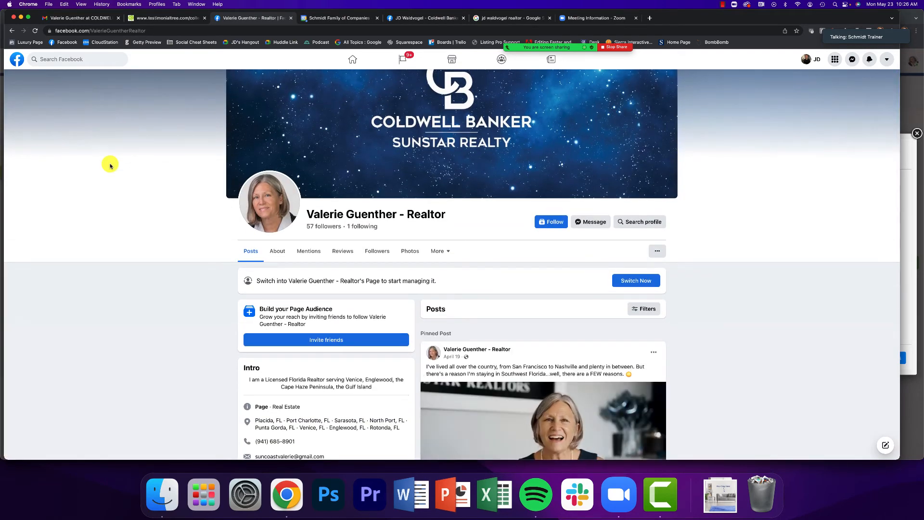
{"action": "scroll", "coordinate": [110, 165], "scroll_direction": "down", "scroll_amount": 4}
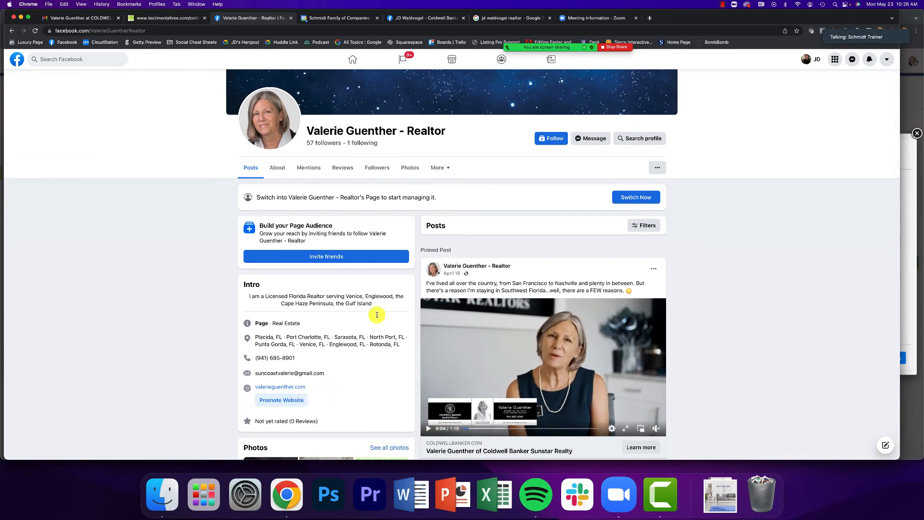
{"action": "left_click", "coordinate": [343, 173]}
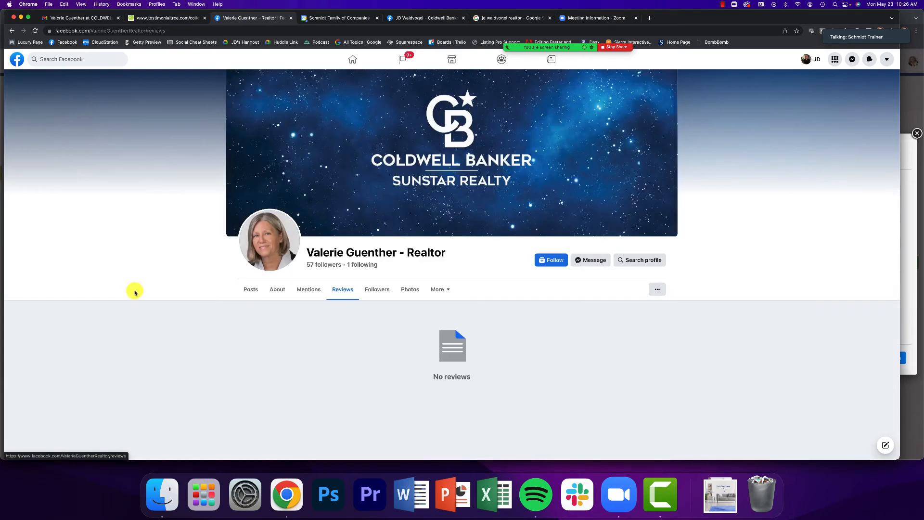
{"action": "left_click", "coordinate": [658, 289]}
{"action": "left_click", "coordinate": [549, 350]}
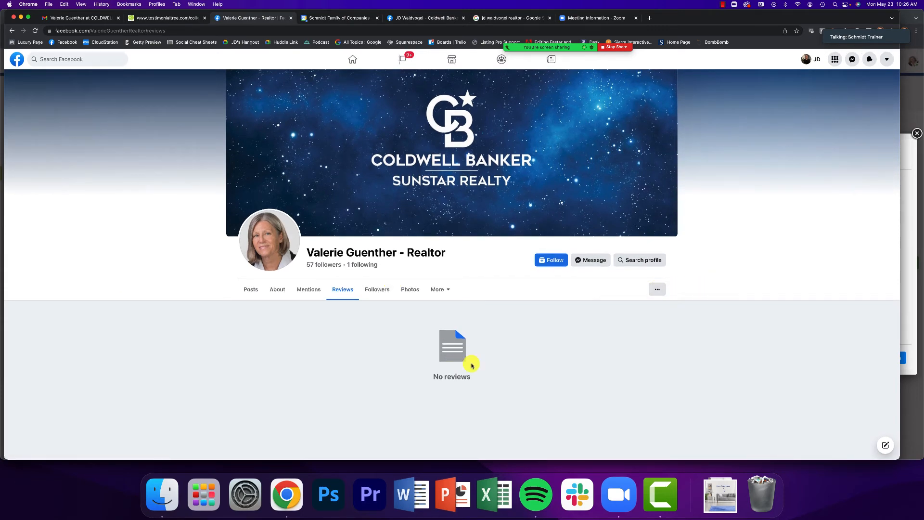
{"action": "left_click", "coordinate": [252, 289]}
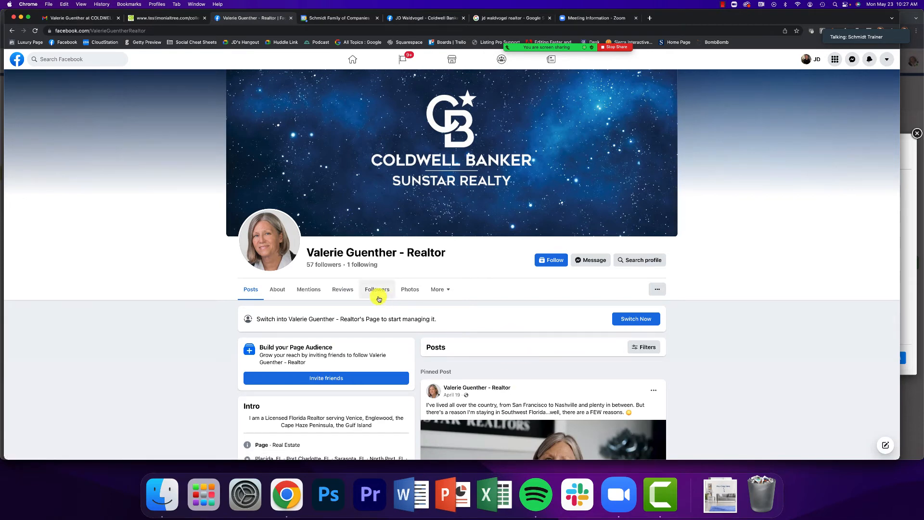
{"action": "scroll", "coordinate": [391, 269], "scroll_direction": "down", "scroll_amount": 3}
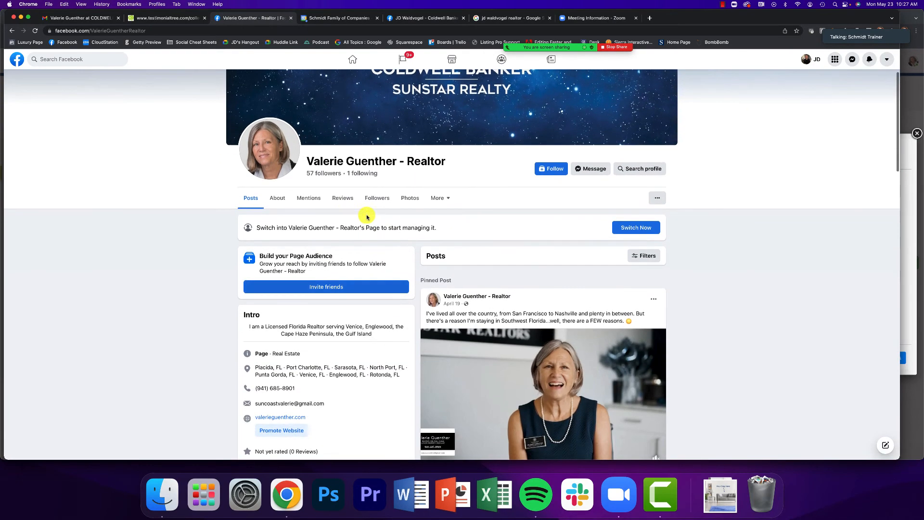
{"action": "left_click", "coordinate": [342, 203]}
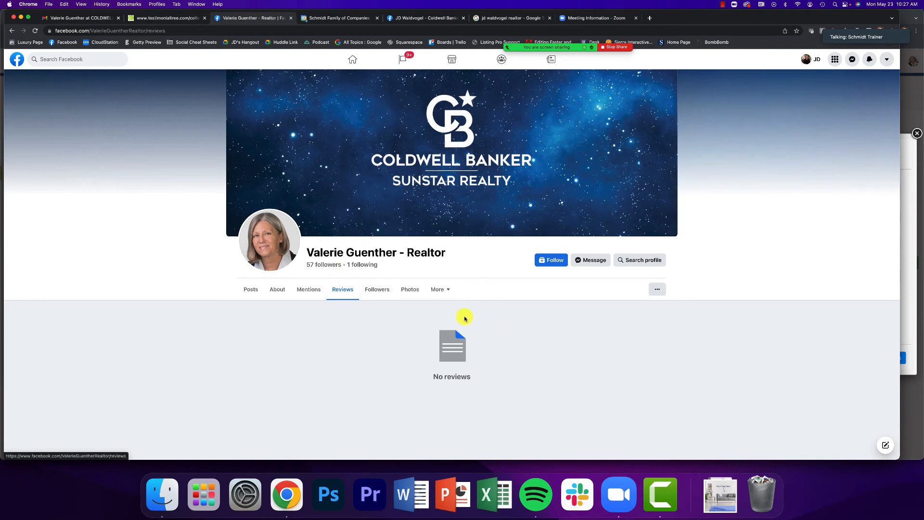
Search for another agent's realtor page and view its 5-out-of-5 reviews without posting a recommendation
{"action": "left_click", "coordinate": [58, 59]}
{"action": "type", "text": "craig he"}
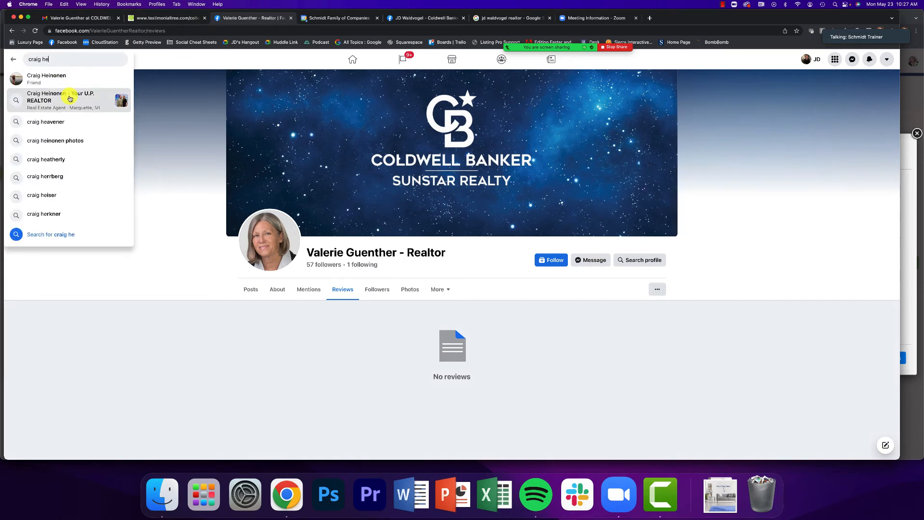
{"action": "left_click", "coordinate": [65, 95]}
{"action": "left_click", "coordinate": [480, 94]}
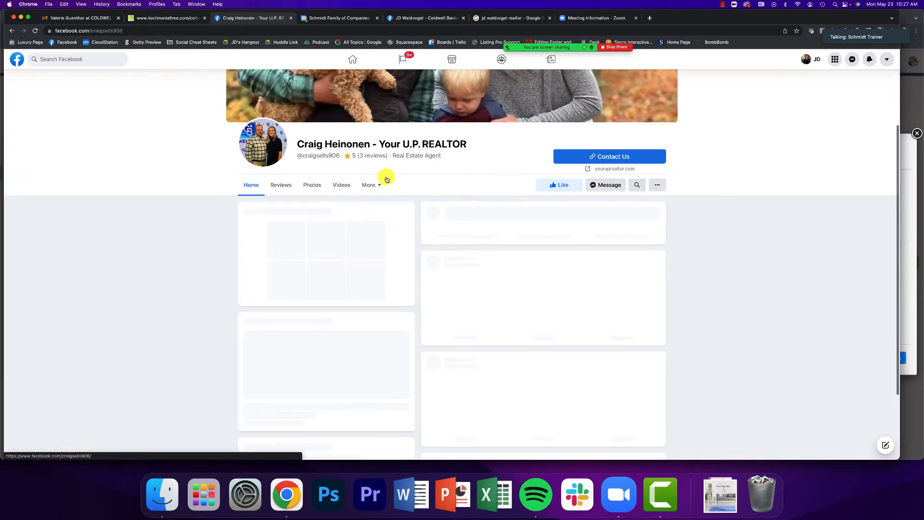
{"action": "left_click", "coordinate": [280, 184]}
{"action": "scroll", "coordinate": [186, 176], "scroll_direction": "down", "scroll_amount": 3}
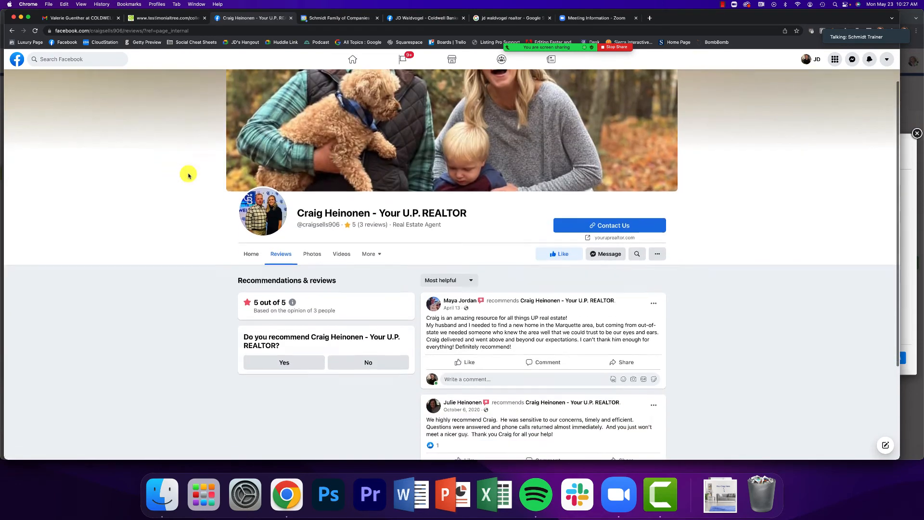
{"action": "left_click", "coordinate": [283, 270]}
{"action": "left_click_drag", "start_coordinate": [254, 245], "coordinate": [296, 245]}
{"action": "left_click", "coordinate": [292, 269]}
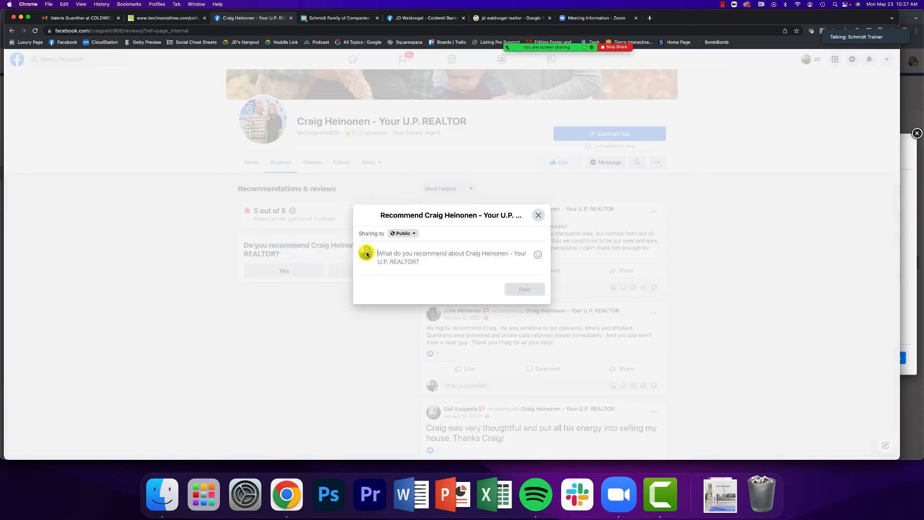
{"action": "left_click", "coordinate": [539, 216]}
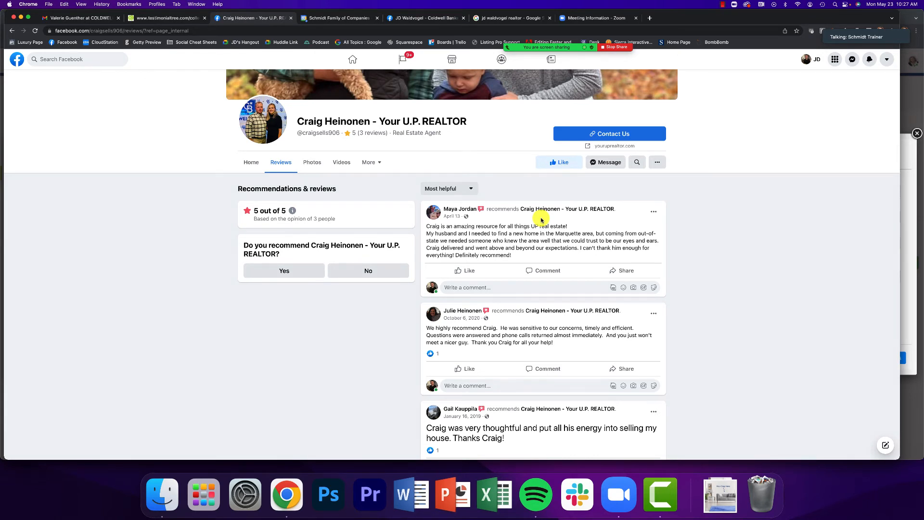
Trim the reviews page address to end at /reviews/ and copy it
{"action": "left_click", "coordinate": [172, 30]}
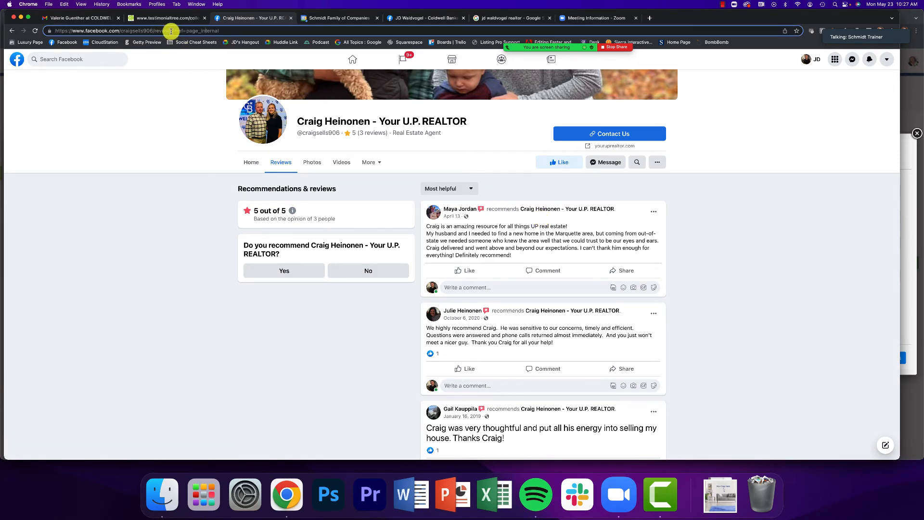
{"action": "left_click_drag", "start_coordinate": [172, 31], "coordinate": [235, 31]}
{"action": "key", "text": "BackSpace"}
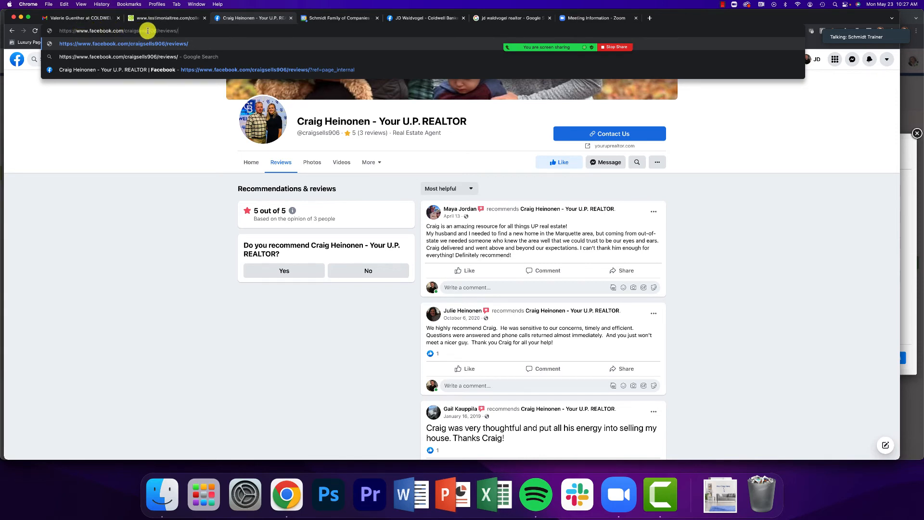
{"action": "left_click_drag", "start_coordinate": [156, 31], "coordinate": [186, 31]}
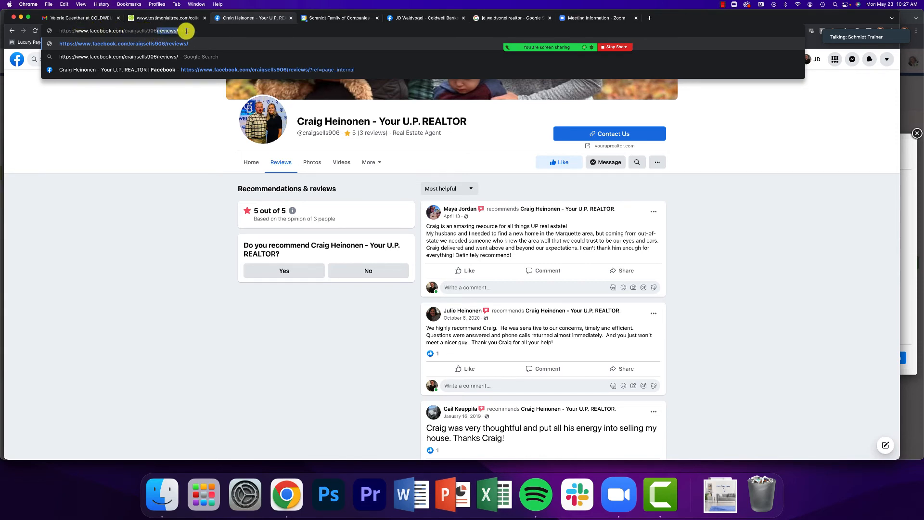
{"action": "key", "text": "super+a"}
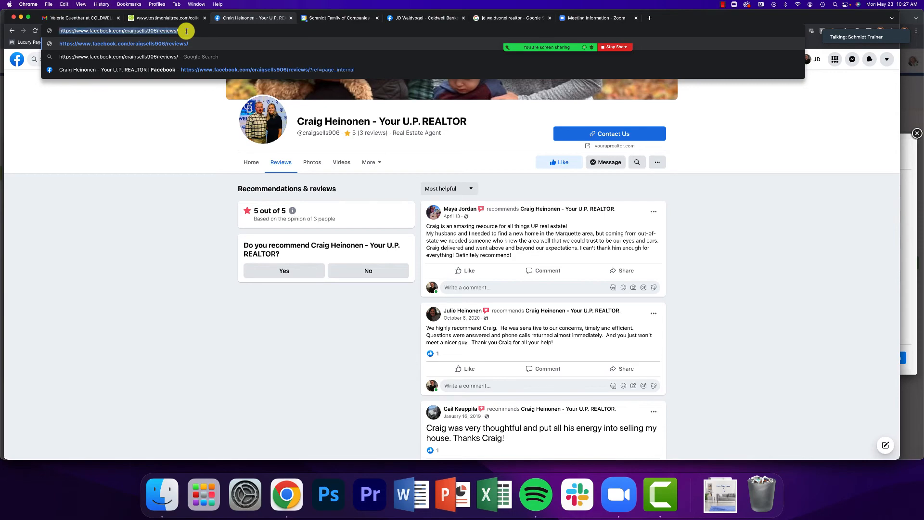
{"action": "left_click", "coordinate": [903, 138]}
Paste the copied /reviews/ link as the Review Generation URL and save the Facebook site
{"action": "left_click", "coordinate": [80, 238]}
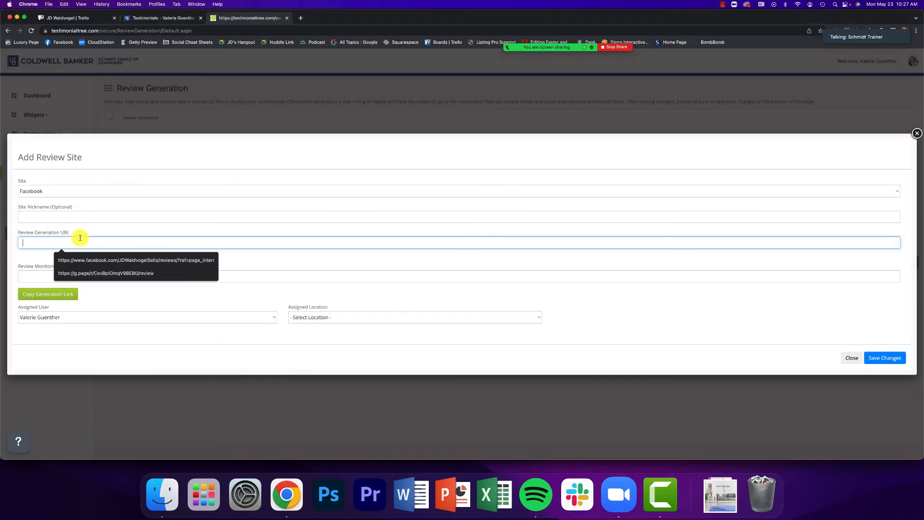
{"action": "right_click", "coordinate": [74, 242]}
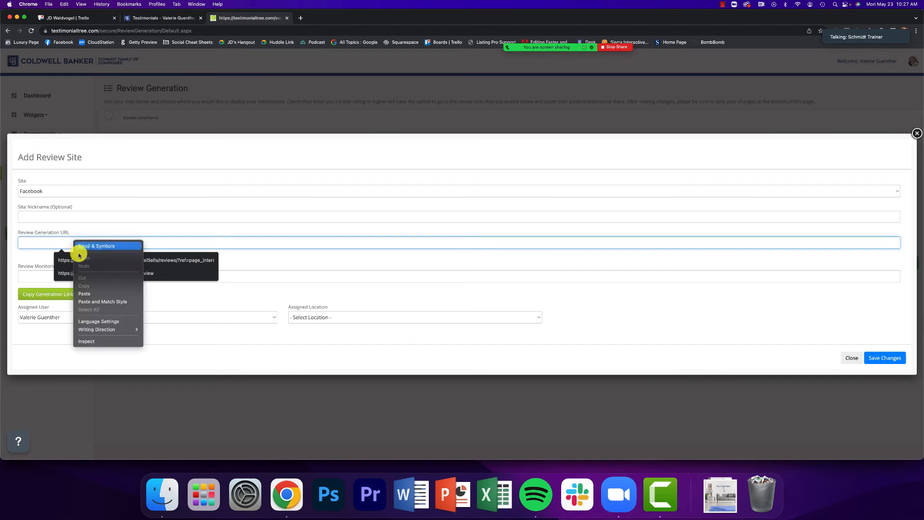
{"action": "left_click", "coordinate": [87, 294]}
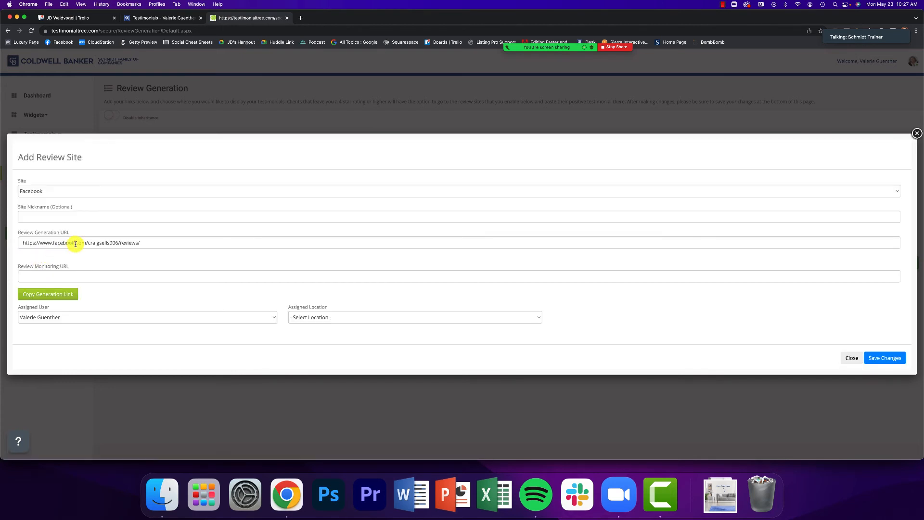
{"action": "left_click_drag", "start_coordinate": [118, 243], "coordinate": [142, 243]}
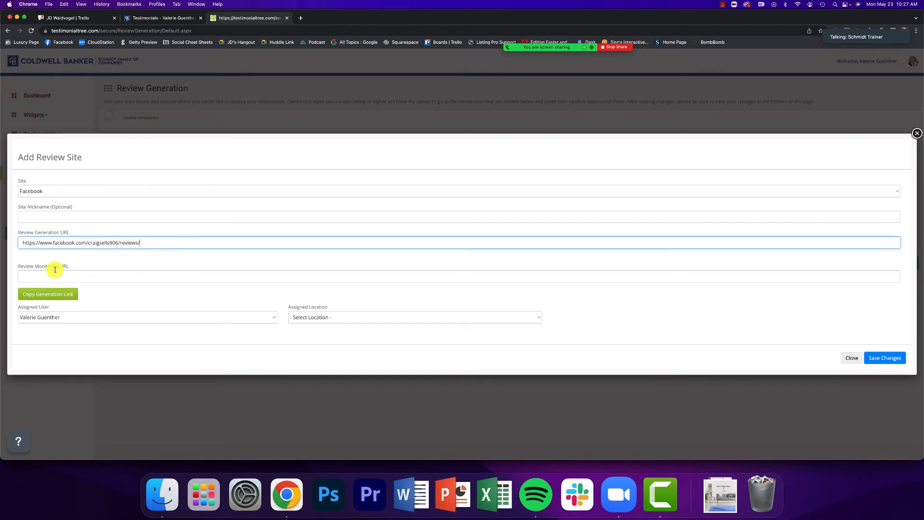
{"action": "left_click_drag", "start_coordinate": [50, 266], "coordinate": [78, 269]}
{"action": "left_click", "coordinate": [91, 267]}
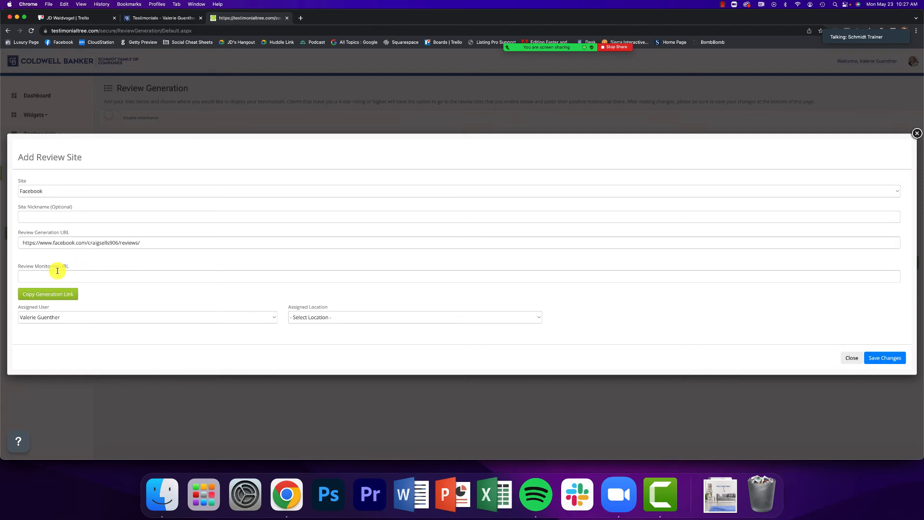
{"action": "left_click", "coordinate": [894, 359]}
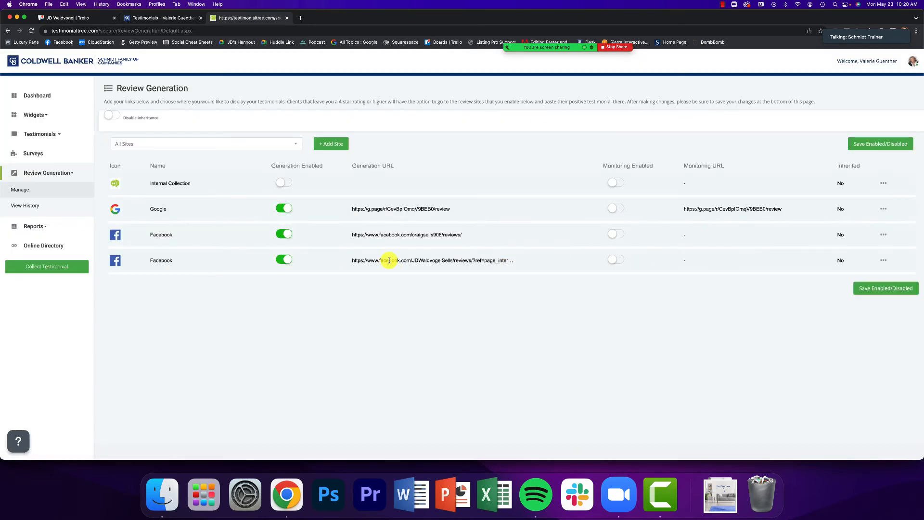
Start another review site set to Google Business Page, then bring the Facebook reviews window forward
{"action": "left_click_drag", "start_coordinate": [383, 235], "coordinate": [470, 233]}
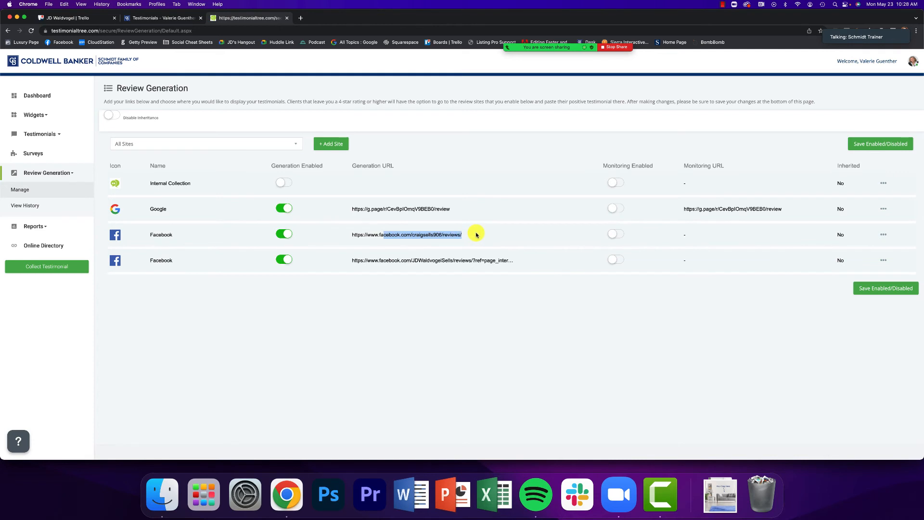
{"action": "left_click", "coordinate": [425, 235]}
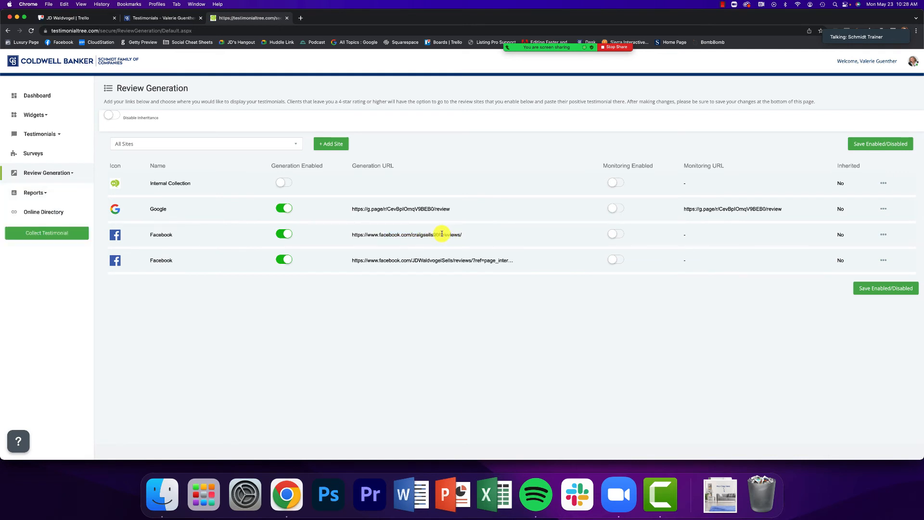
{"action": "left_click", "coordinate": [341, 143]}
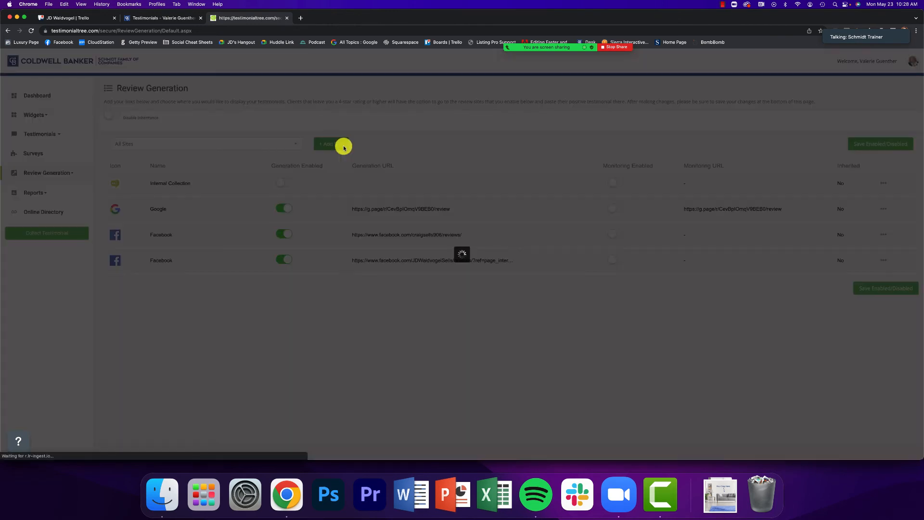
{"action": "left_click", "coordinate": [172, 191]}
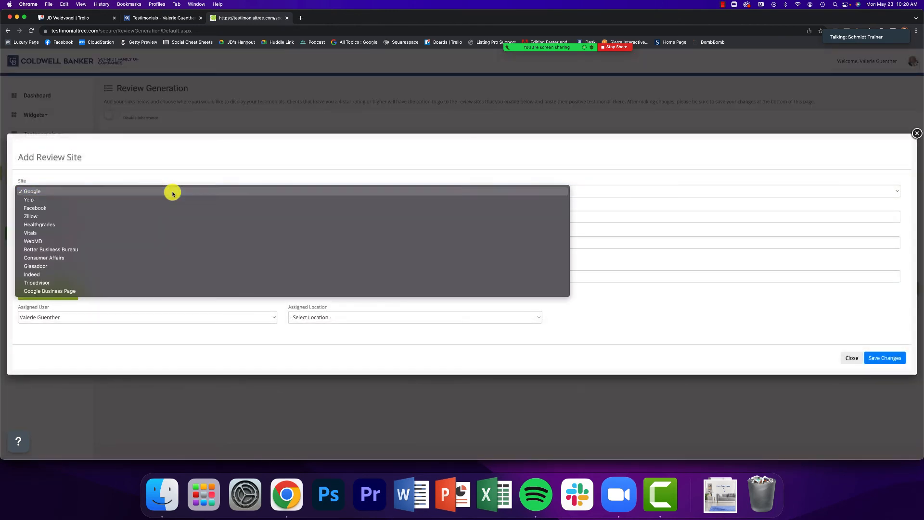
{"action": "left_click", "coordinate": [51, 291]}
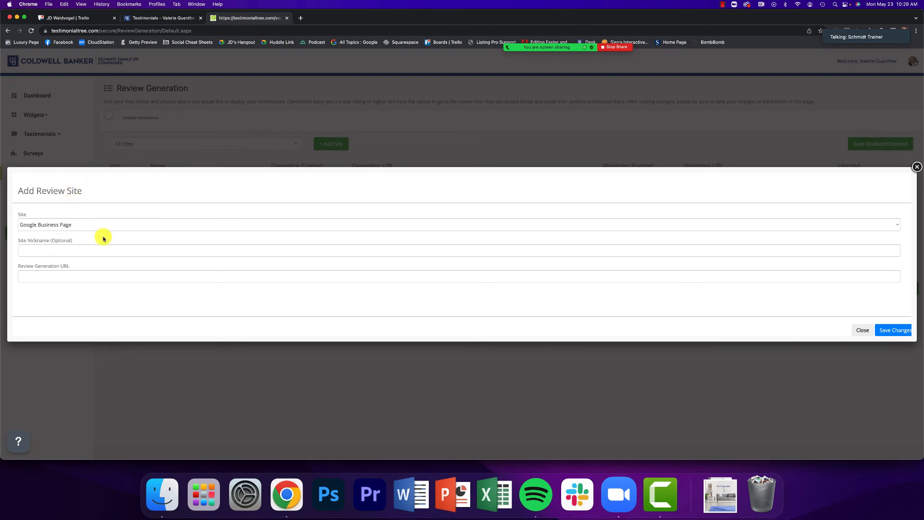
{"action": "key", "text": "ctrl+Up"}
{"action": "left_click", "coordinate": [127, 225]}
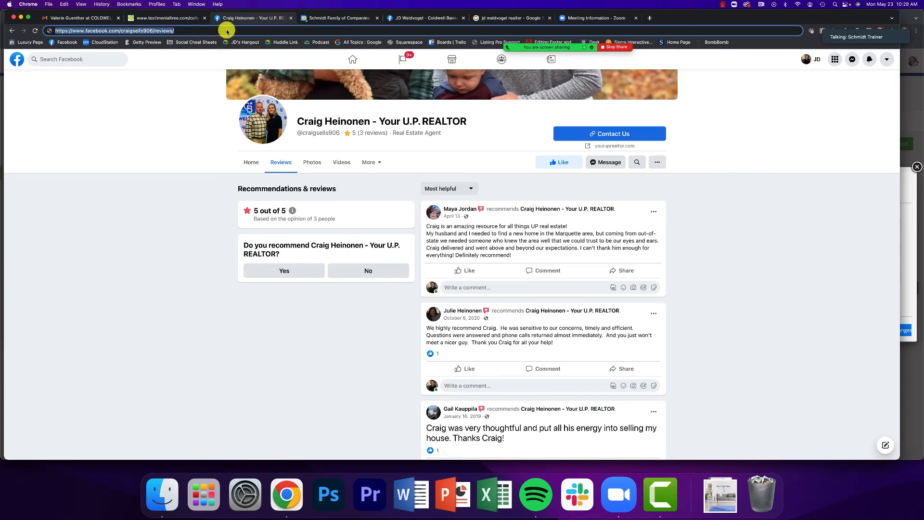
Copy the review link from the business's '32 Google reviews' Get more reviews panel
{"action": "left_click", "coordinate": [523, 18]}
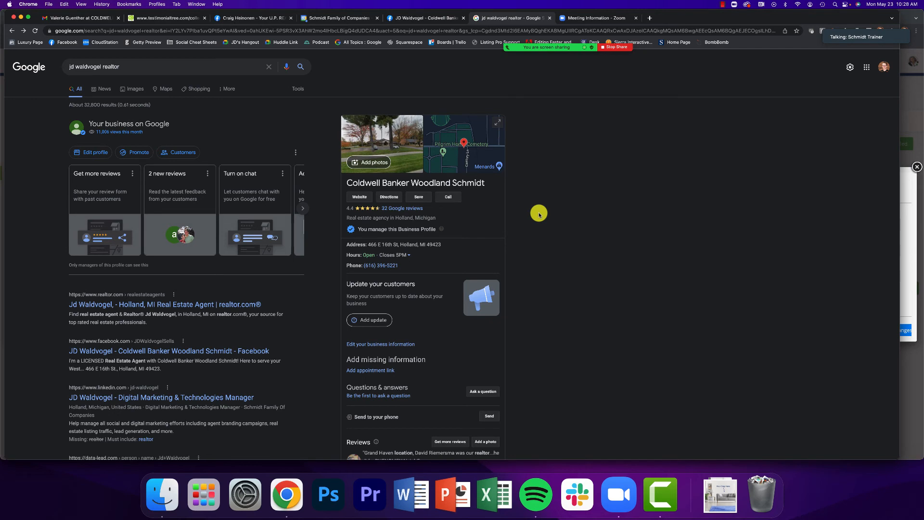
{"action": "left_click", "coordinate": [398, 211]}
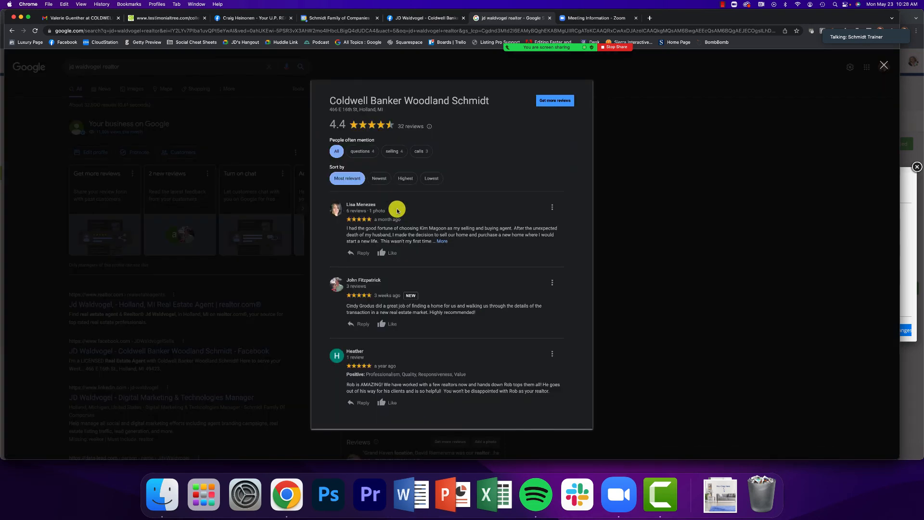
{"action": "left_click", "coordinate": [565, 107]}
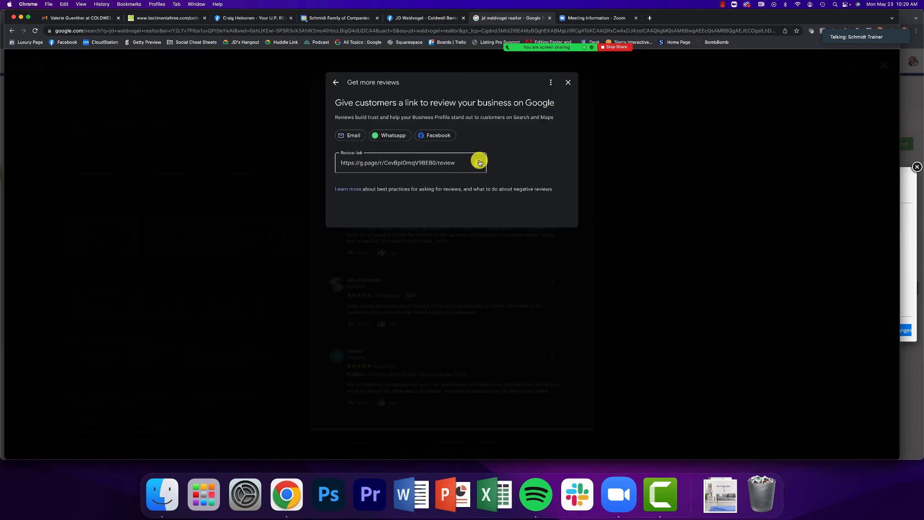
{"action": "left_click", "coordinate": [479, 162]}
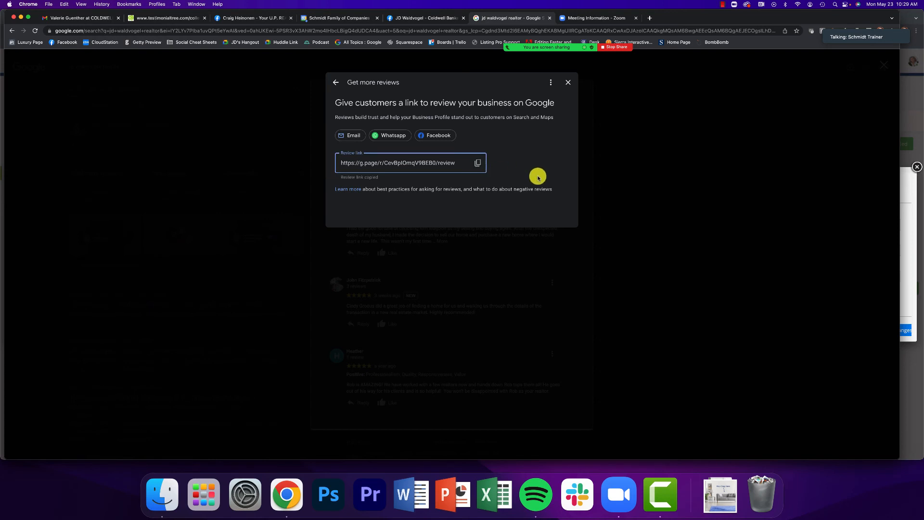
{"action": "left_click", "coordinate": [915, 255]}
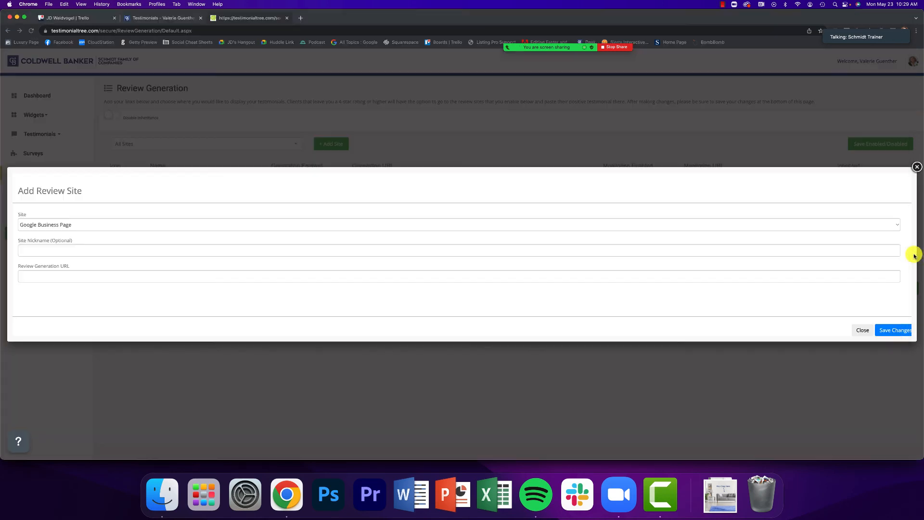
Paste the copied g.page review link as the Google Business Page generation URL and save the site
{"action": "left_click", "coordinate": [118, 275]}
{"action": "key", "text": "super+v"}
{"action": "left_click", "coordinate": [116, 300]}
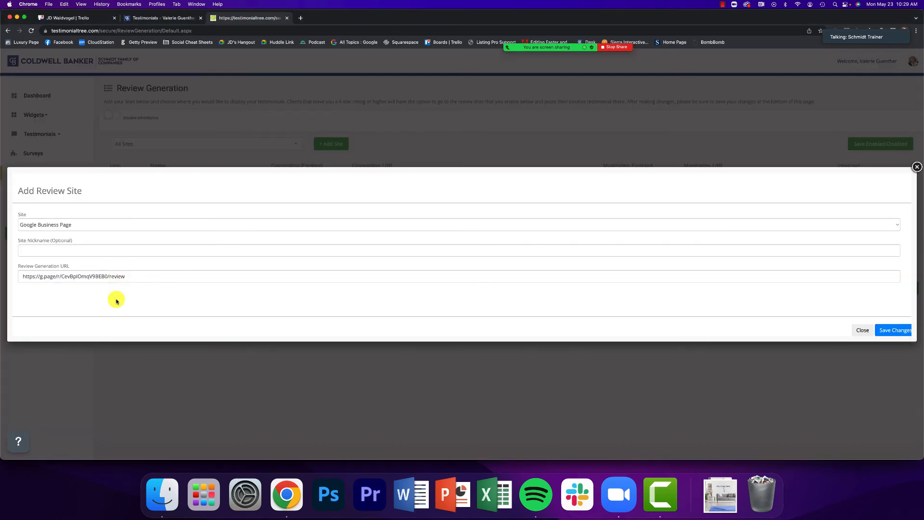
{"action": "left_click", "coordinate": [902, 331]}
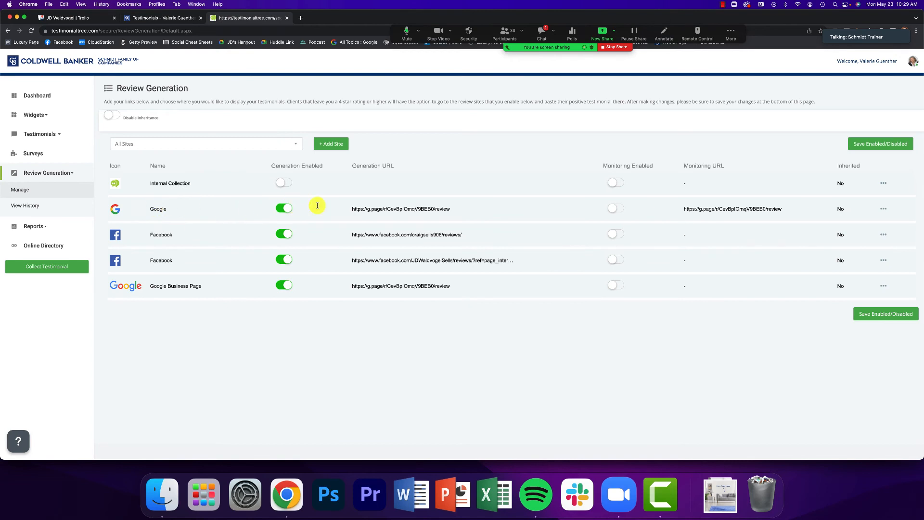
Disable generation for Google and the craigsells906 Facebook page, then save the enabled/disabled settings
{"action": "left_click", "coordinate": [319, 308]}
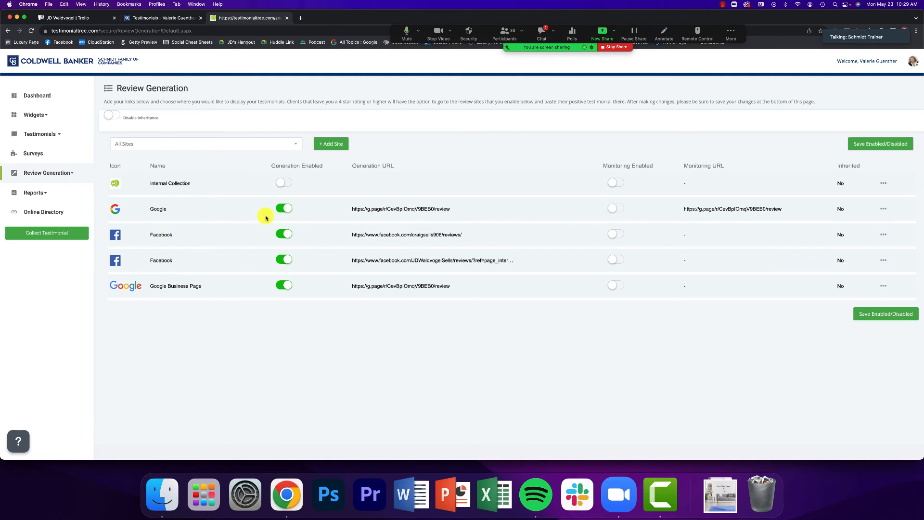
{"action": "left_click_drag", "start_coordinate": [271, 165], "coordinate": [333, 166]}
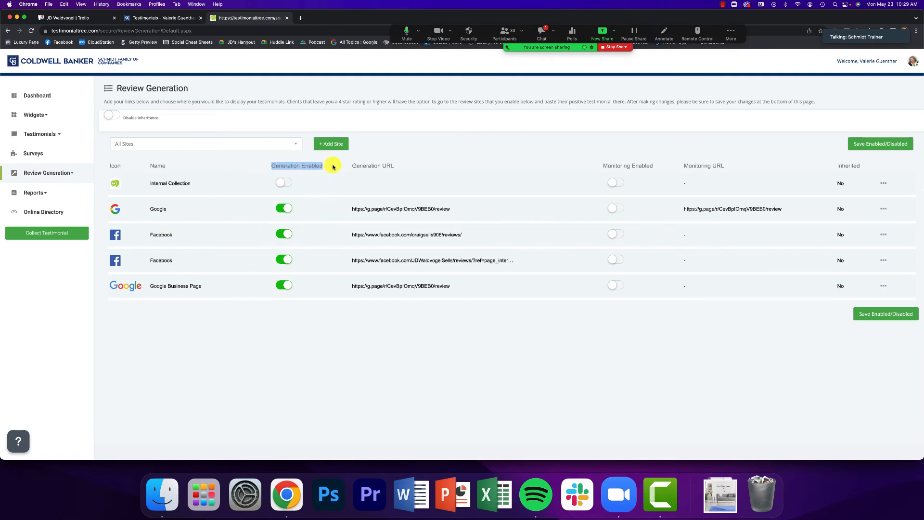
{"action": "left_click", "coordinate": [289, 249]}
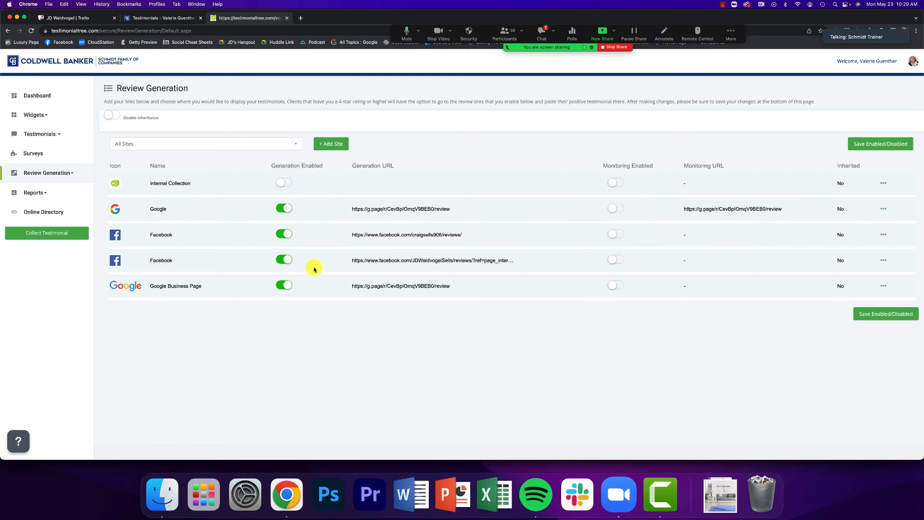
{"action": "left_click", "coordinate": [283, 208]}
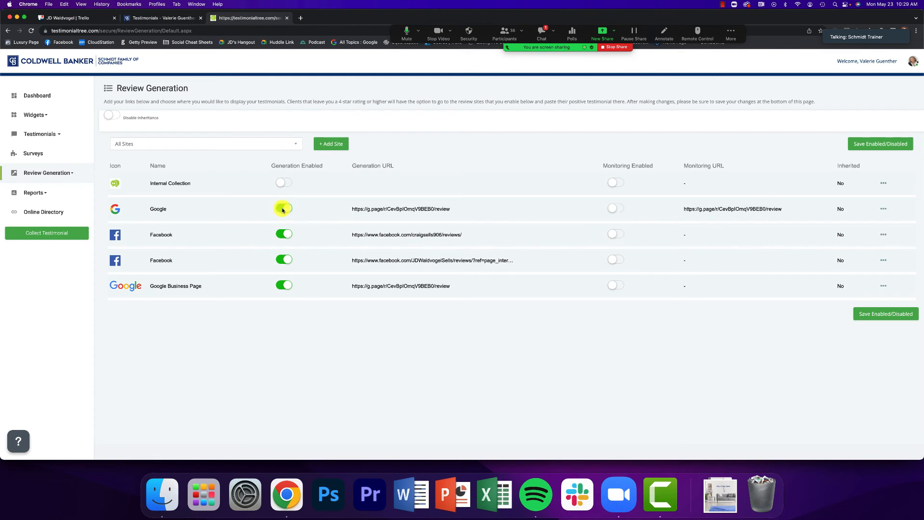
{"action": "left_click", "coordinate": [285, 235]}
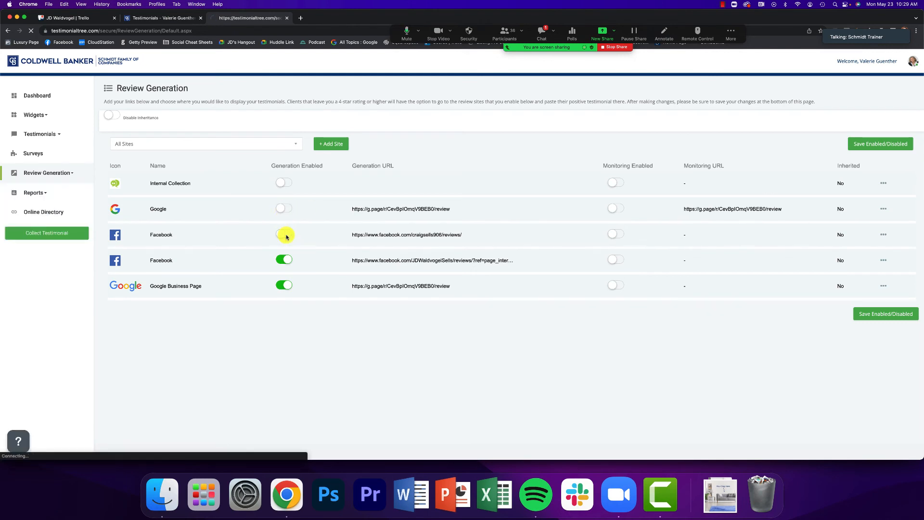
{"action": "left_click", "coordinate": [871, 315]}
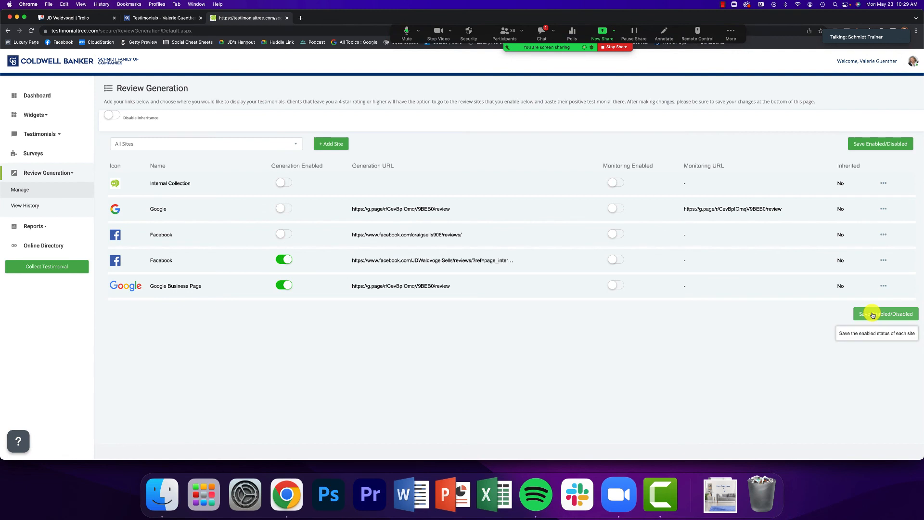
Save the enabled-site settings again and review the remaining enabled sites in the table
{"action": "left_click", "coordinate": [873, 314]}
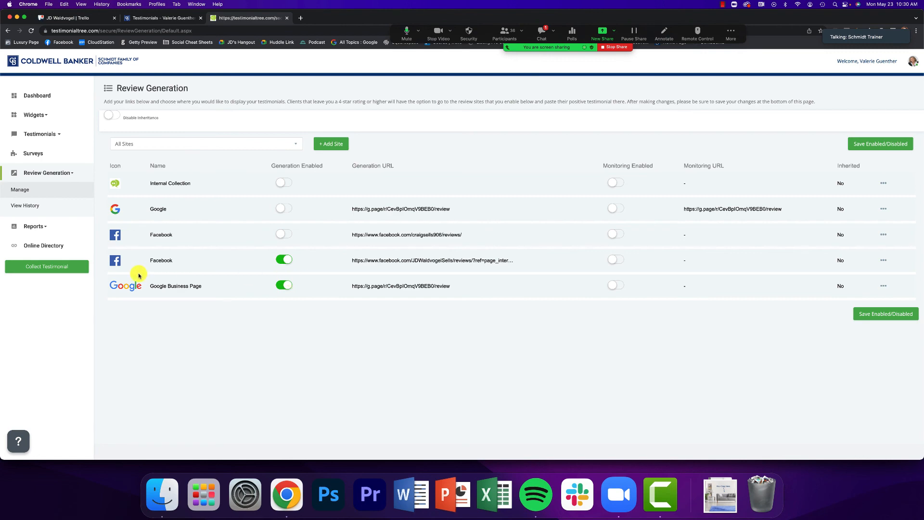
{"action": "scroll", "coordinate": [784, 280], "scroll_direction": "right", "scroll_amount": 1}
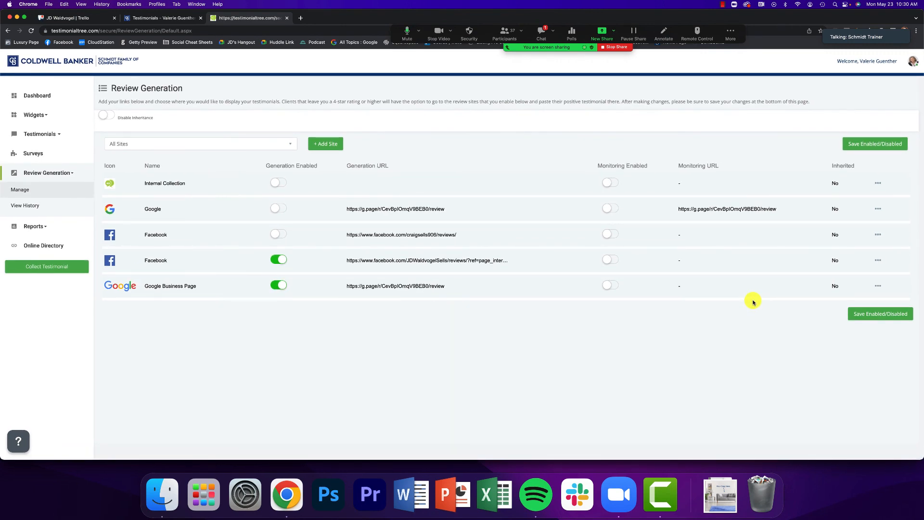
{"action": "left_click", "coordinate": [448, 294]}
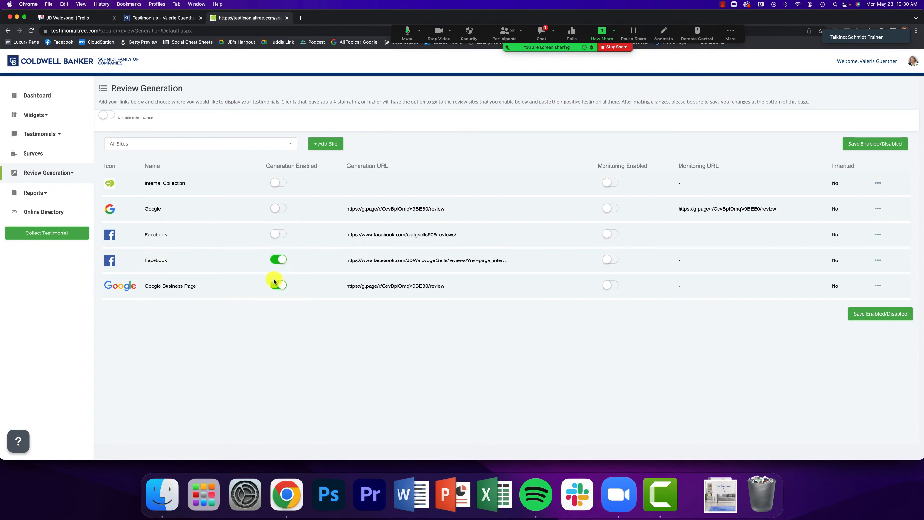
{"action": "left_click_drag", "start_coordinate": [143, 261], "coordinate": [173, 264]}
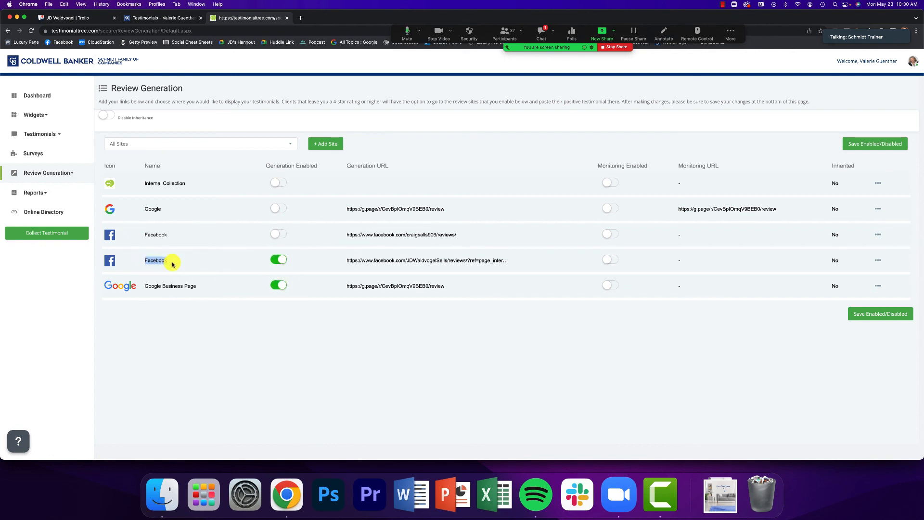
{"action": "left_click", "coordinate": [173, 264]}
{"action": "left_click_drag", "start_coordinate": [135, 289], "coordinate": [138, 308]}
{"action": "left_click", "coordinate": [178, 327]}
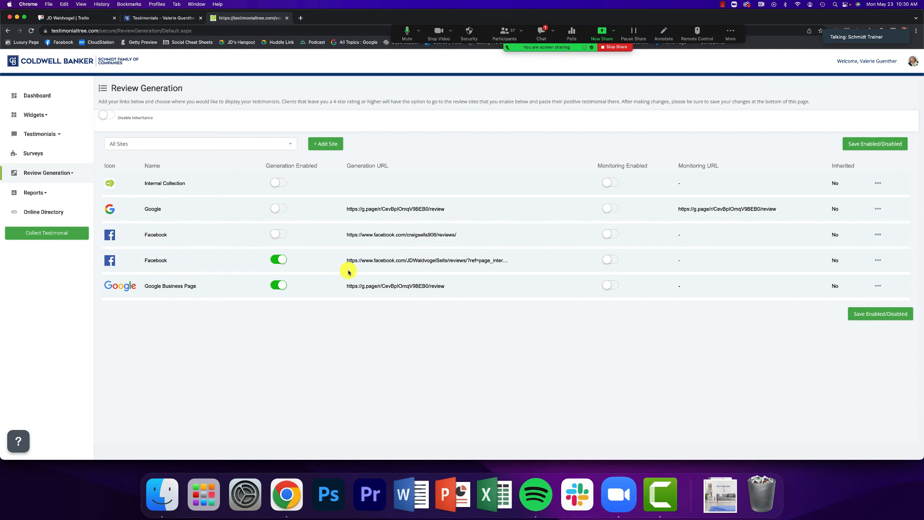
Open and close the meeting chat, then show all open windows in Mission Control
{"action": "left_click", "coordinate": [539, 33]}
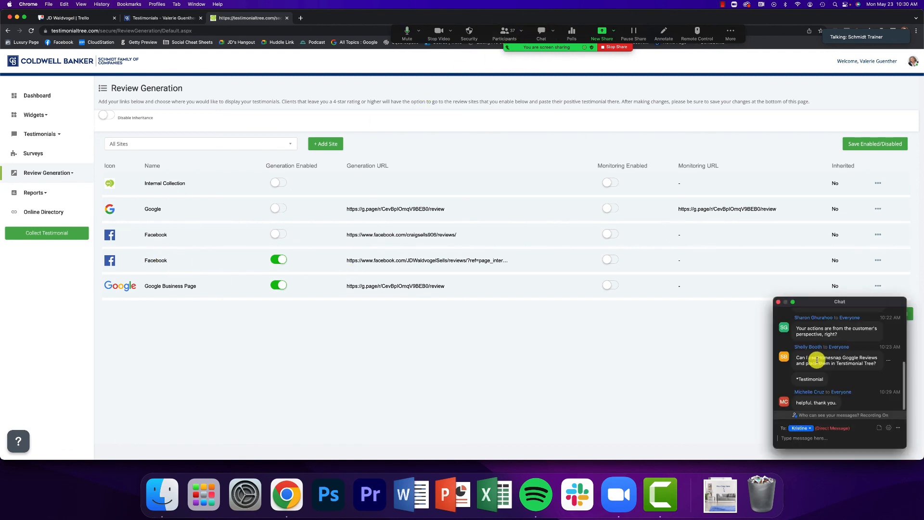
{"action": "left_click", "coordinate": [777, 301]}
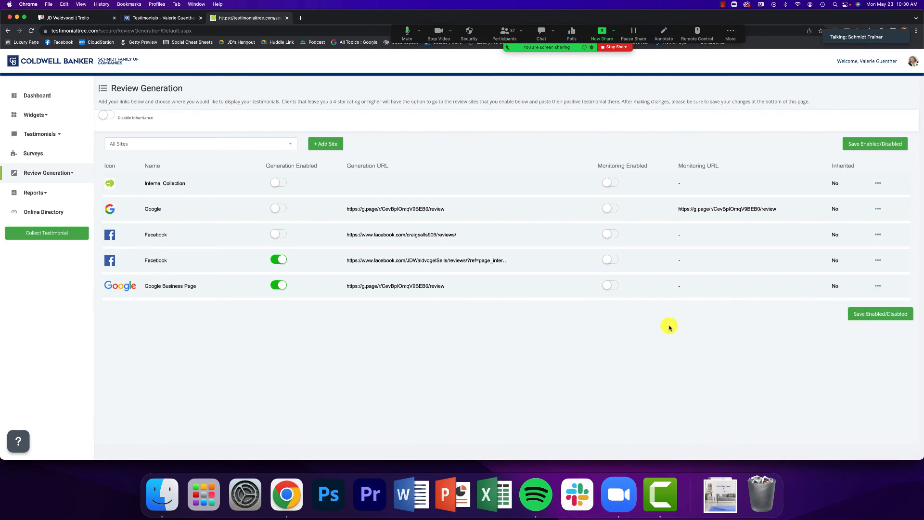
{"action": "key", "text": "ctrl+Up"}
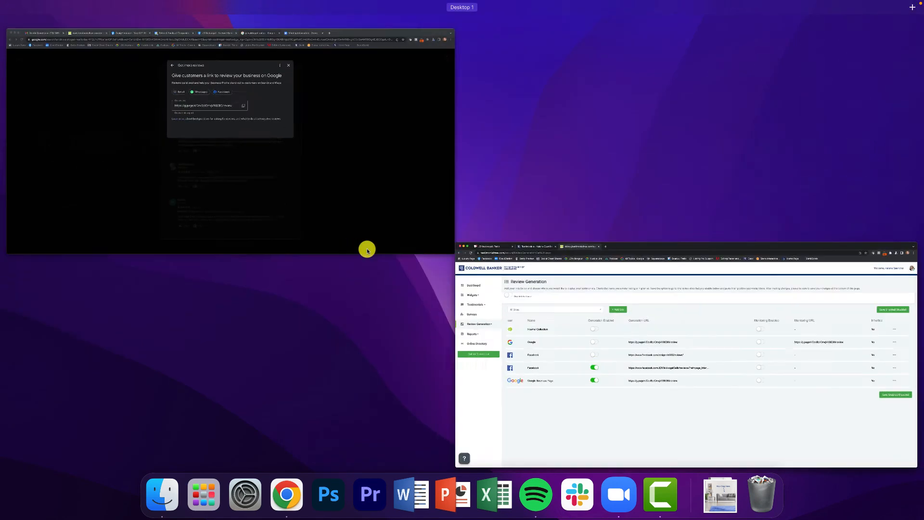
Return to Chrome's testimonialtree.com thank-you page with the copy-and-share testimonial instructions, then check the meeting chat
{"action": "left_click", "coordinate": [357, 188]}
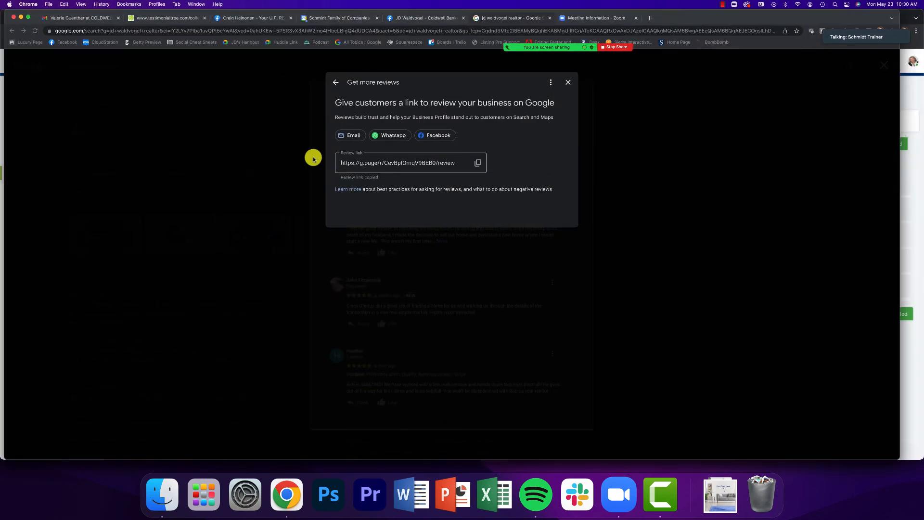
{"action": "left_click", "coordinate": [149, 17]}
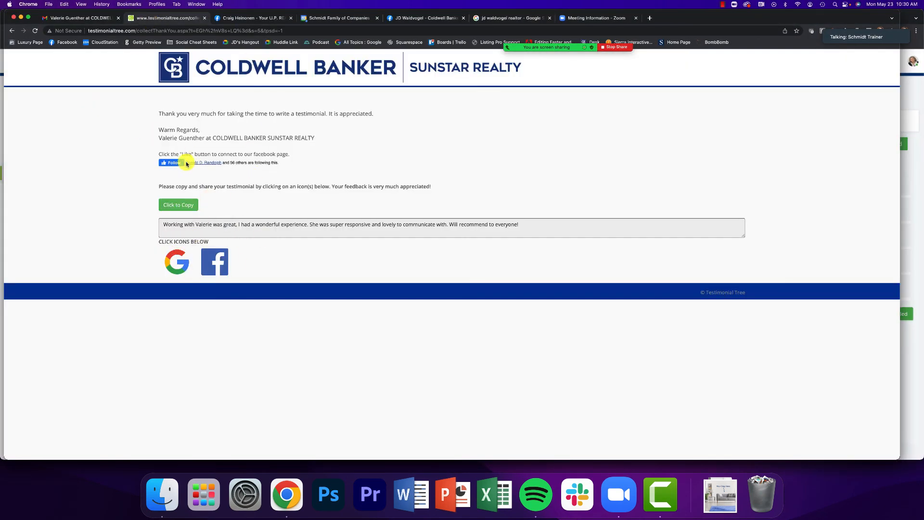
{"action": "left_click_drag", "start_coordinate": [207, 188], "coordinate": [208, 194]}
{"action": "left_click", "coordinate": [204, 188]}
{"action": "mouse_move", "coordinate": [521, 47]}
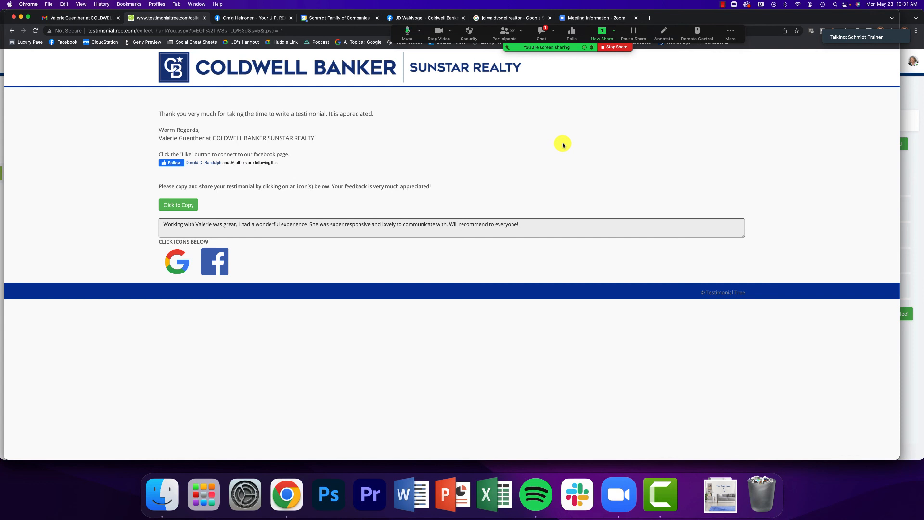
{"action": "left_click", "coordinate": [542, 33]}
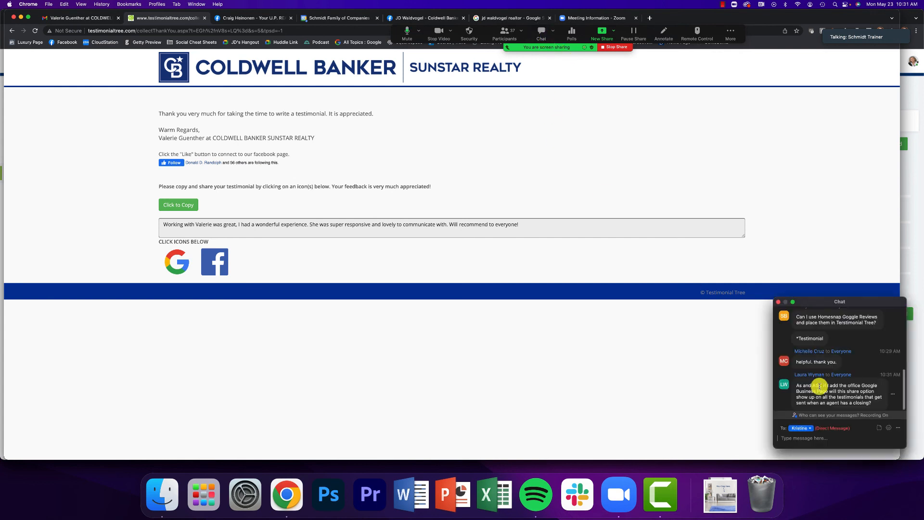